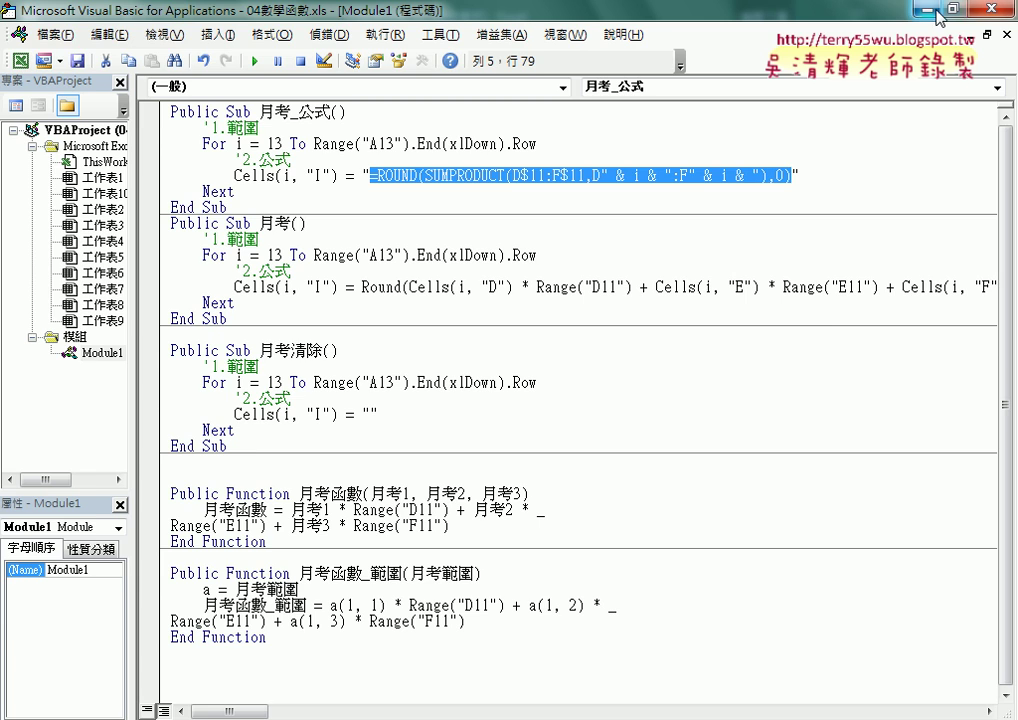
Step: Choose the user-defined function 月考函數 for cell I13
key(alt+F11)
click(707, 335)
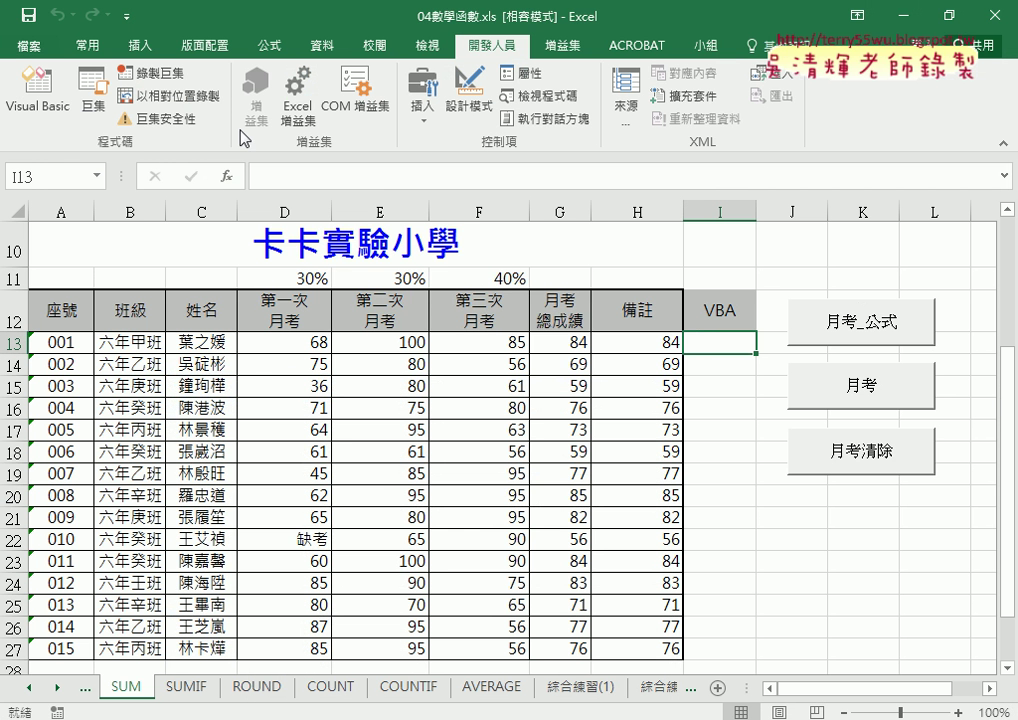
click(228, 175)
click(447, 300)
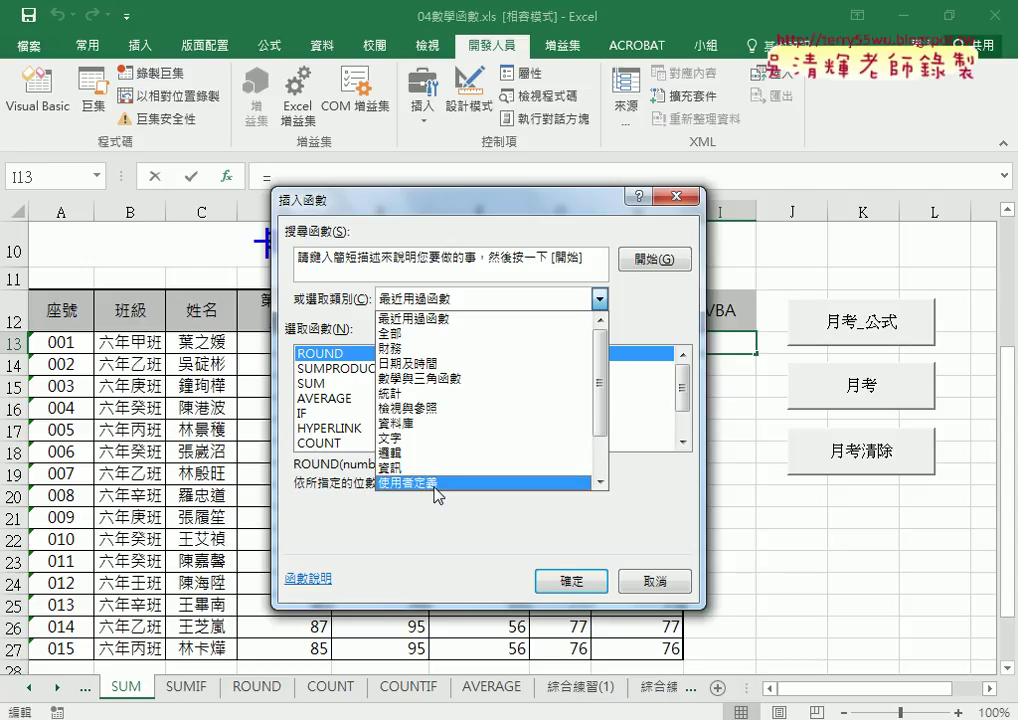
click(434, 484)
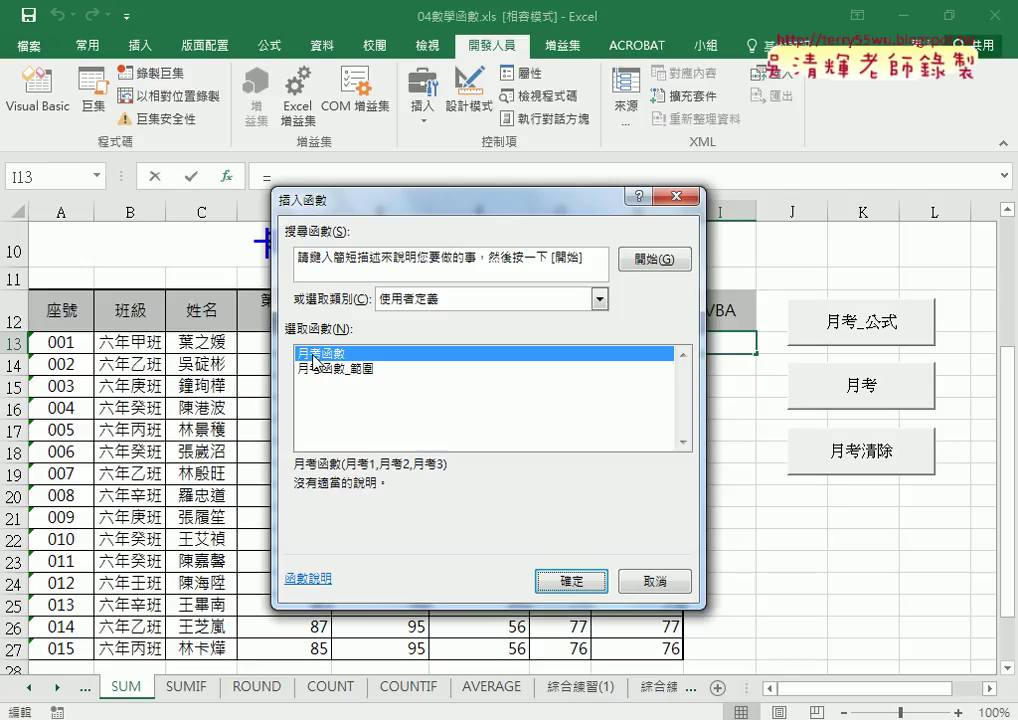
click(571, 580)
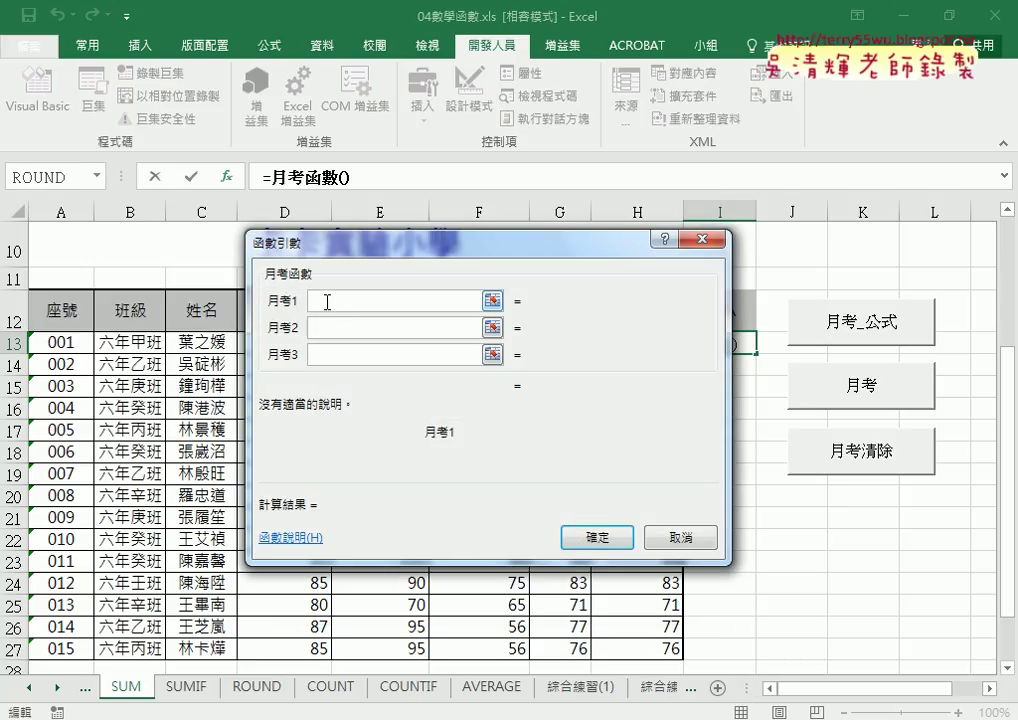
Step: Pass D13, E13, F13 as its arguments to get 84, fill down to I27, then clear I13:I27
drag(352, 410, 352, 447)
click(283, 342)
click(325, 510)
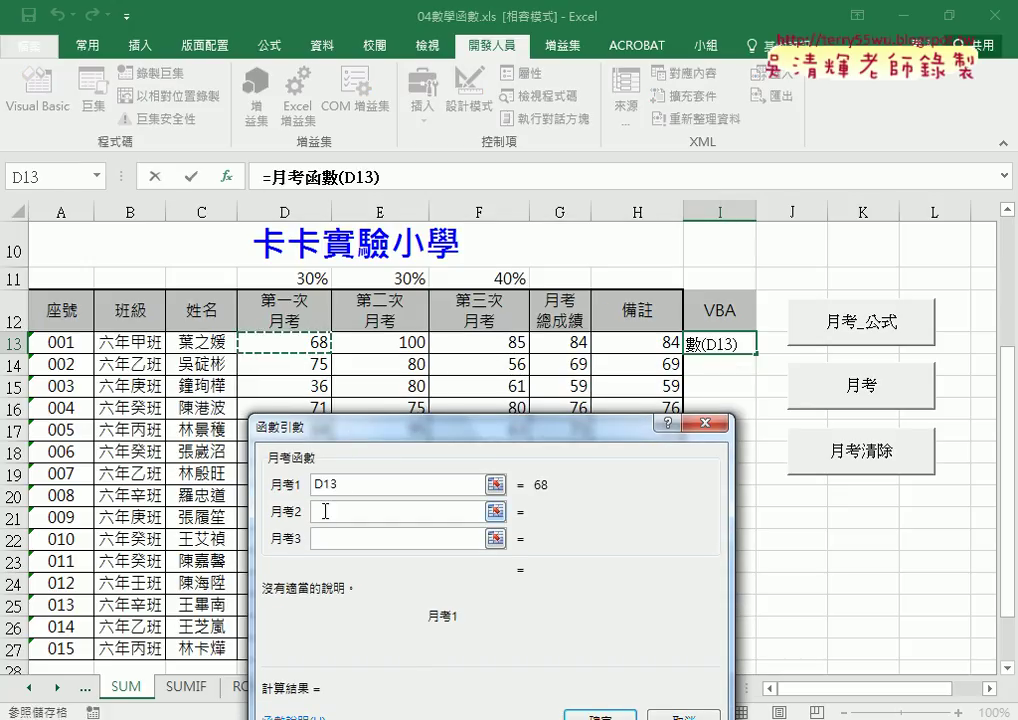
click(372, 343)
key(Tab)
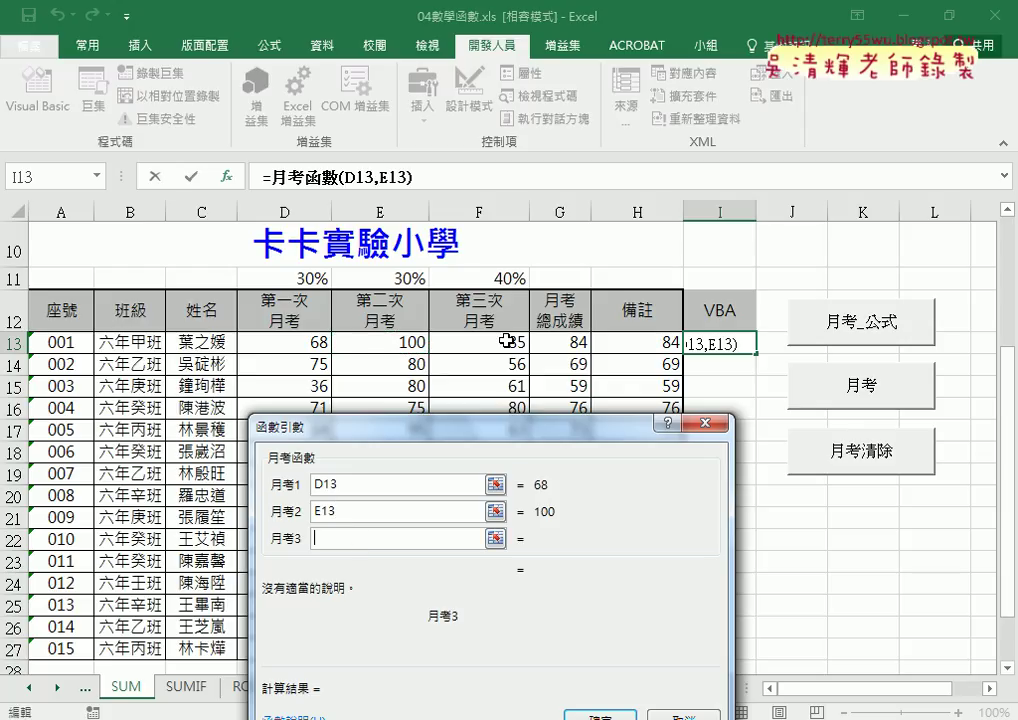
click(503, 345)
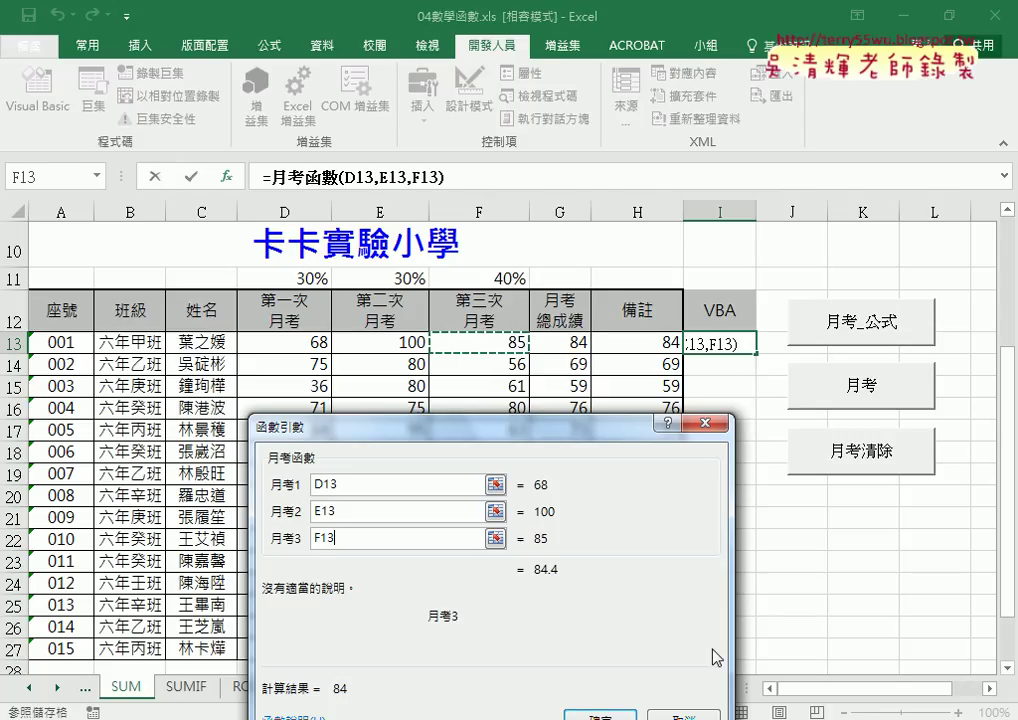
click(592, 716)
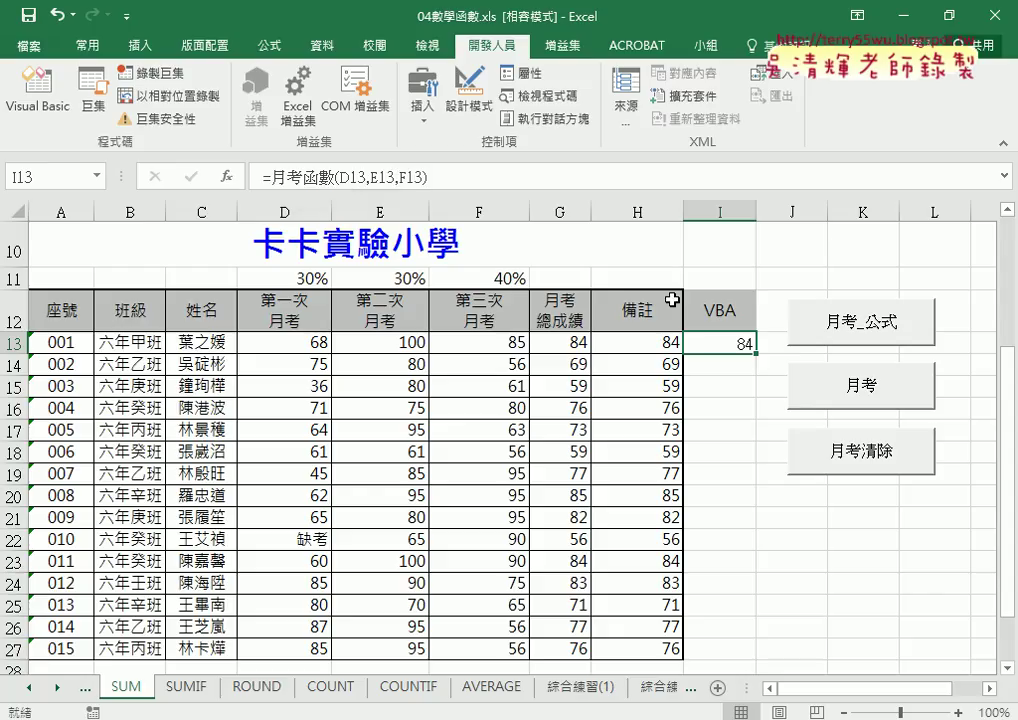
double_click(757, 352)
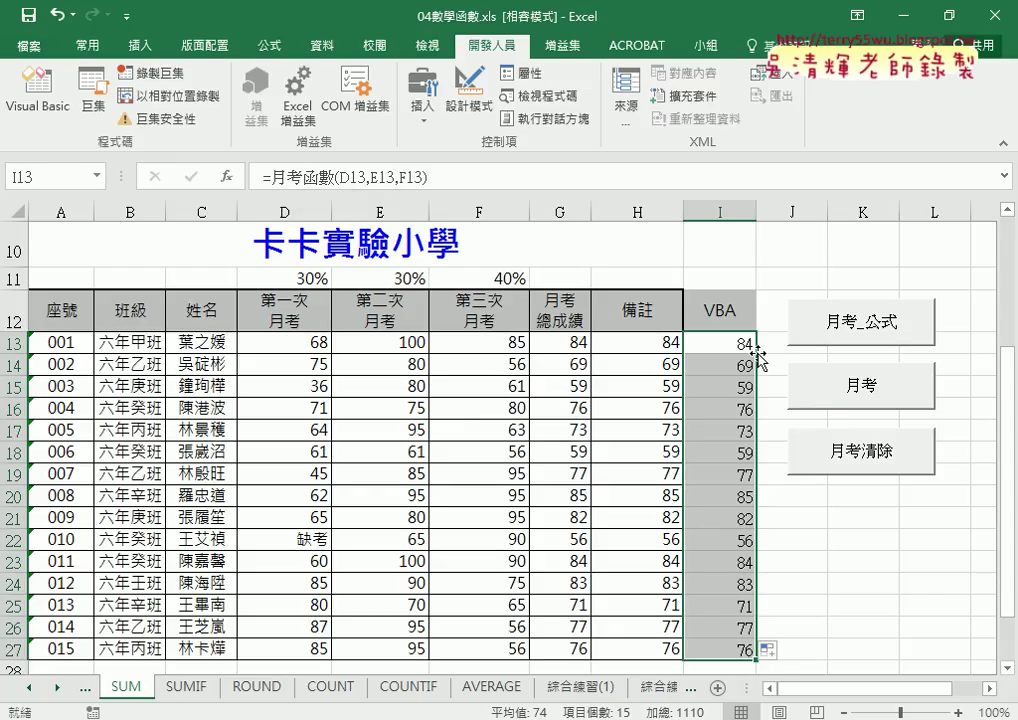
key(Delete)
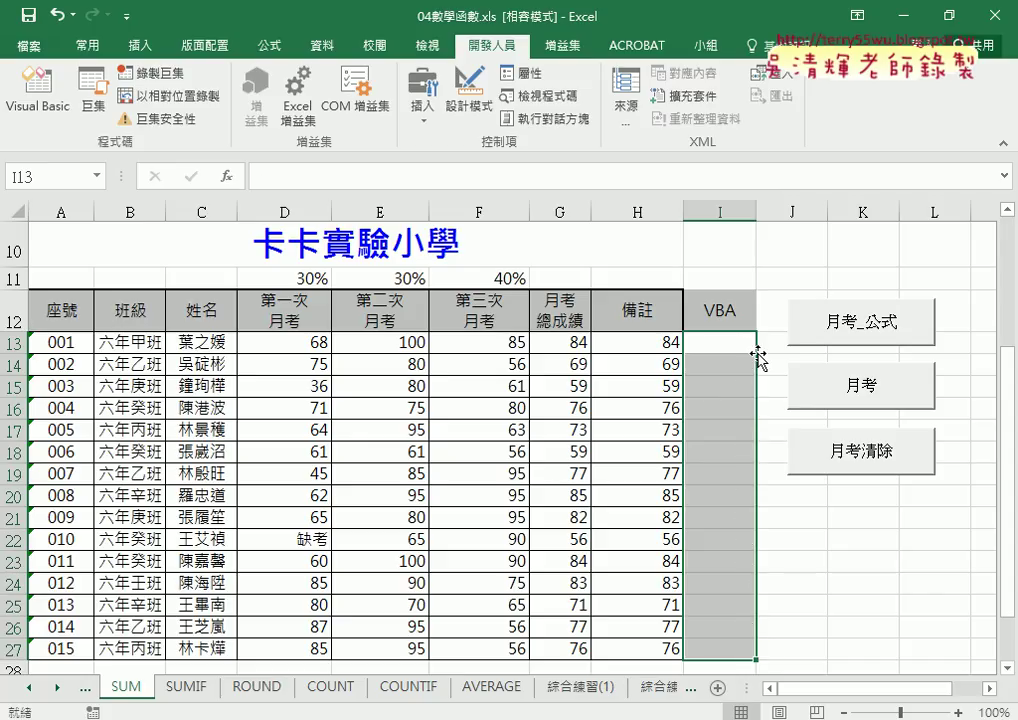
Step: Enter =月考函數_範圍(D13:F13) in I13, fill it down to row 27, then clear column I
click(722, 342)
click(228, 176)
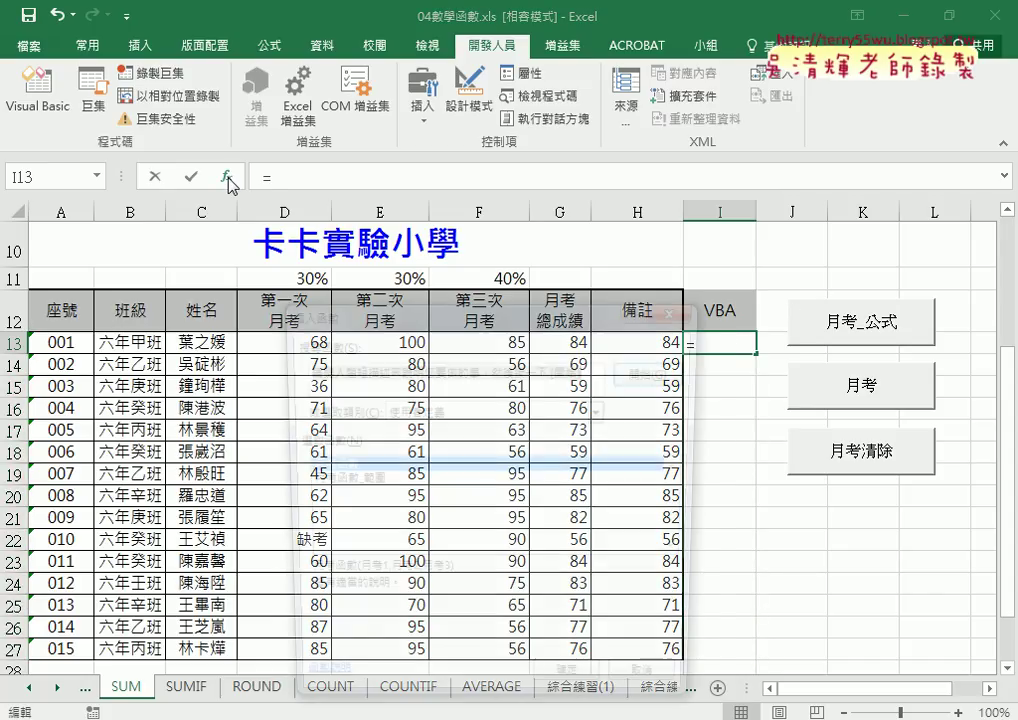
click(345, 481)
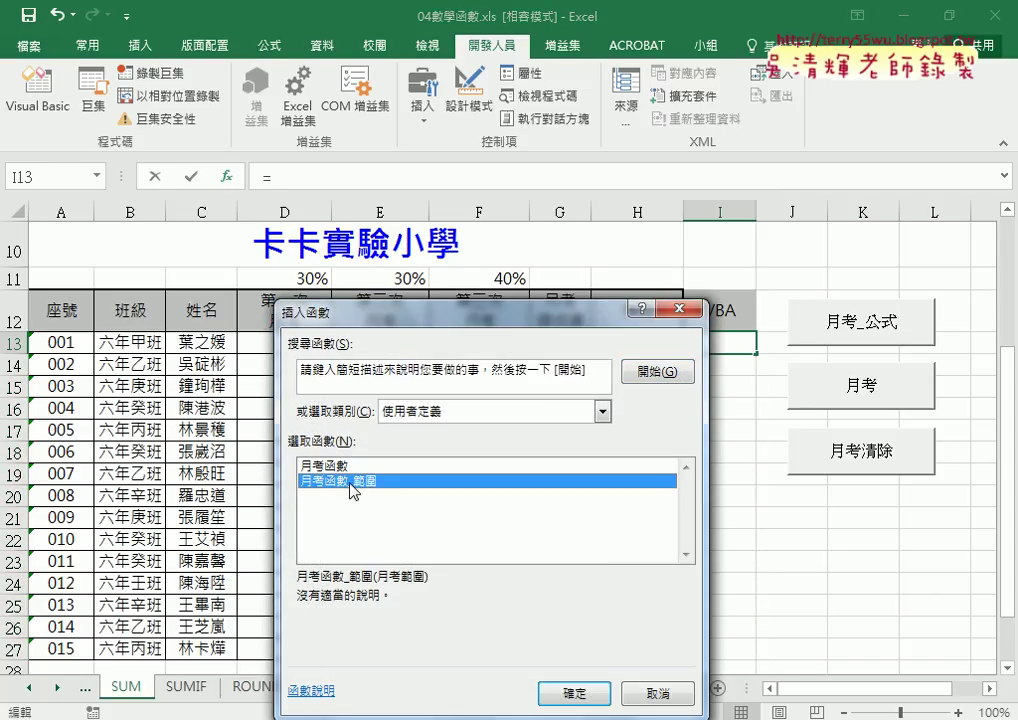
click(574, 693)
click(330, 347)
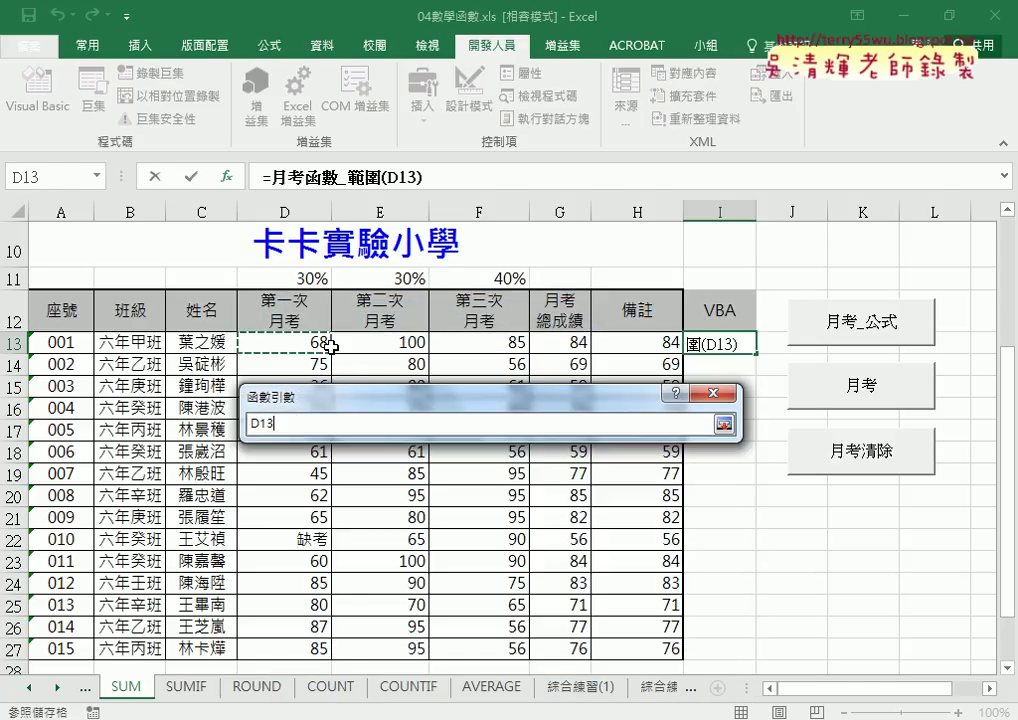
drag(330, 347, 493, 352)
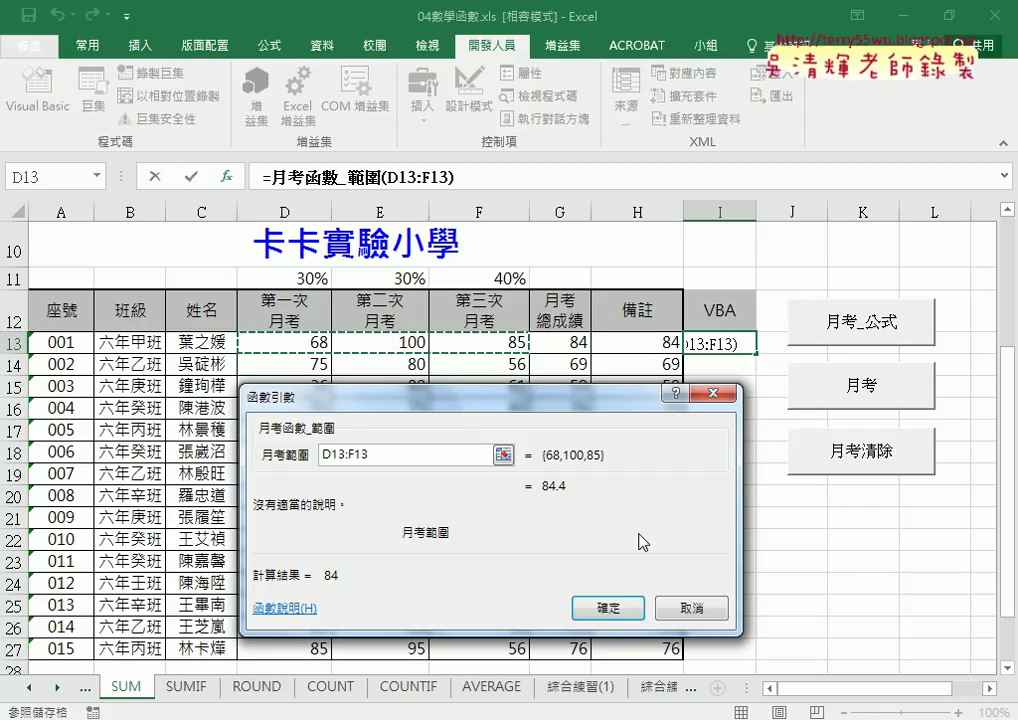
click(608, 607)
double_click(756, 355)
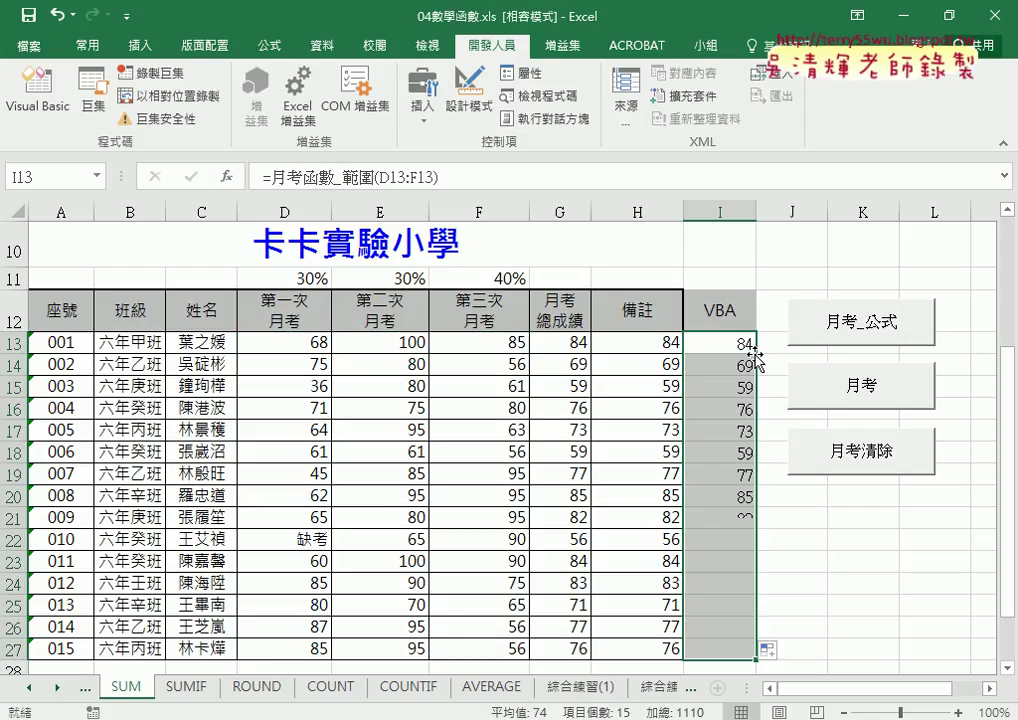
key(Delete)
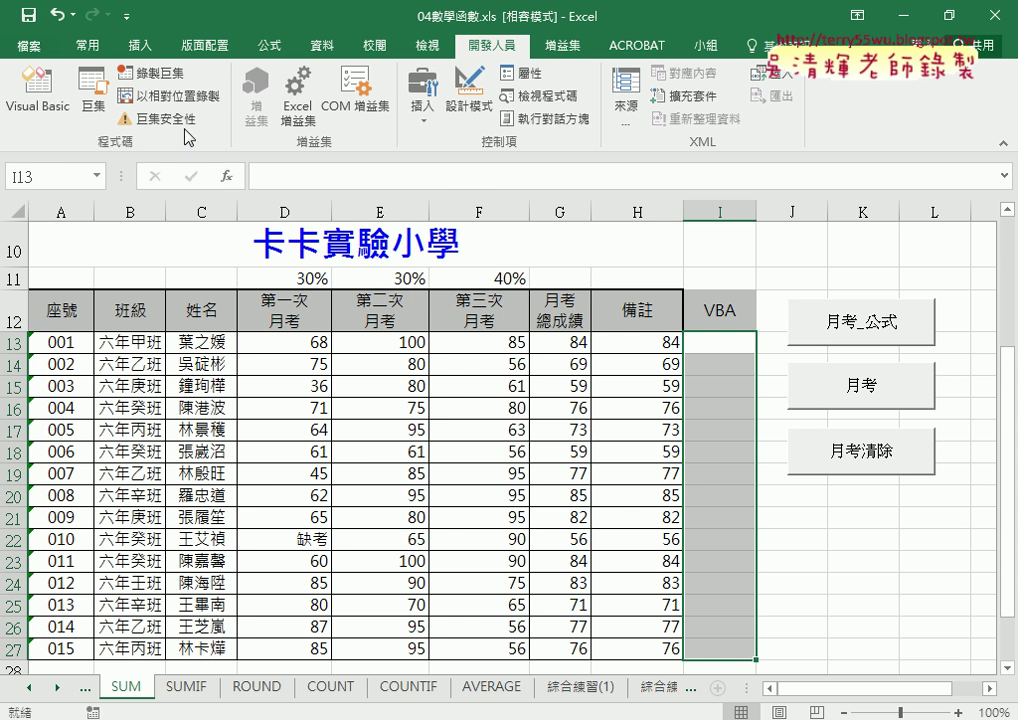
Step: In the VBA editor's Module1, delete the whole 月考函數_範圍 function
click(45, 108)
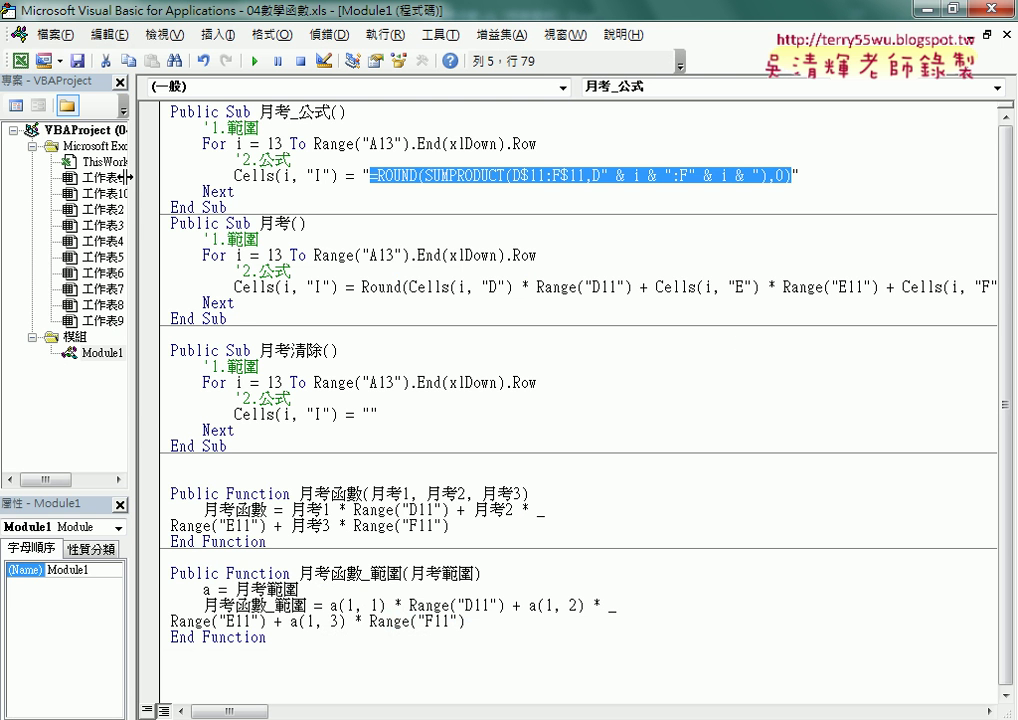
drag(136, 118, 185, 200)
click(103, 352)
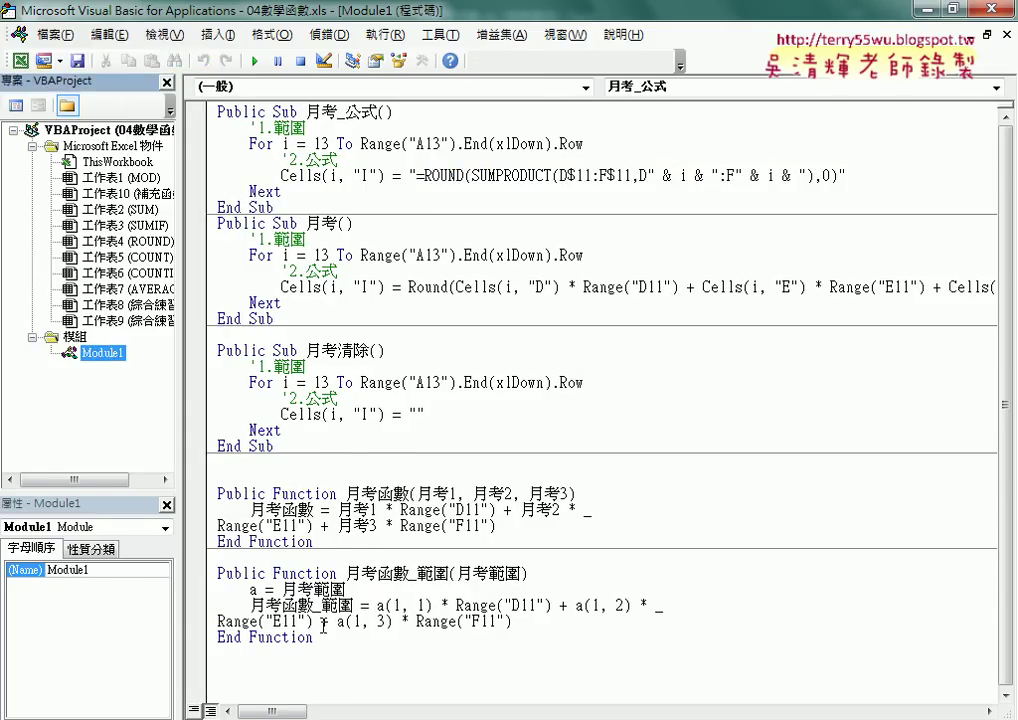
double_click(206, 578)
key(Delete)
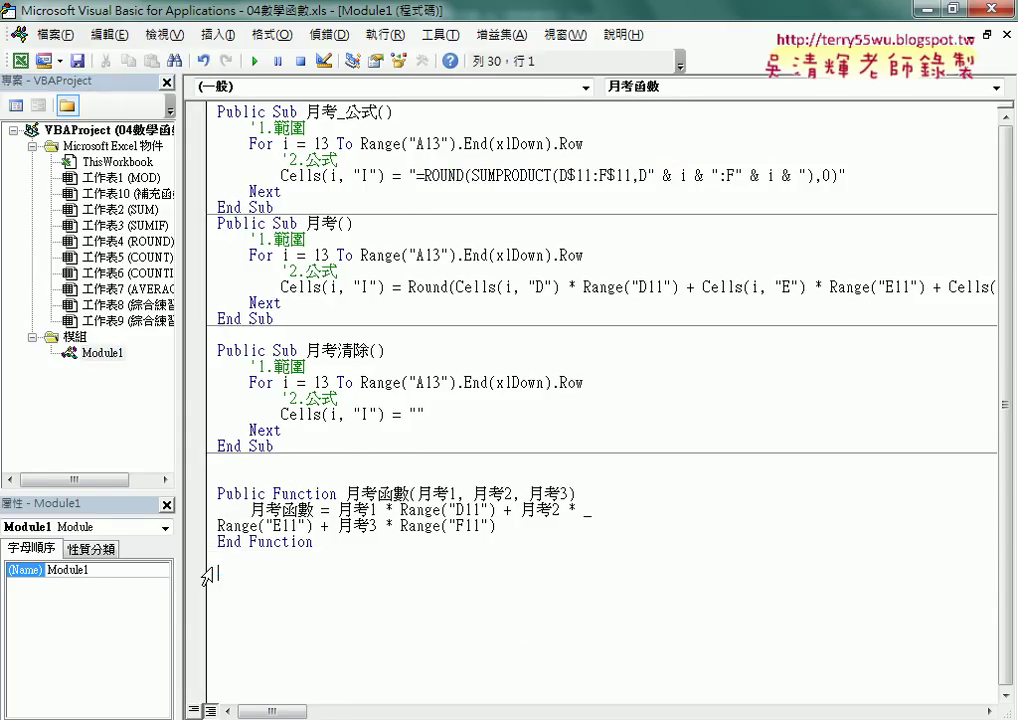
Step: Delete the two-line body of 月考函數, leaving the Insert Procedure dialog cancelled
drag(497, 525, 208, 510)
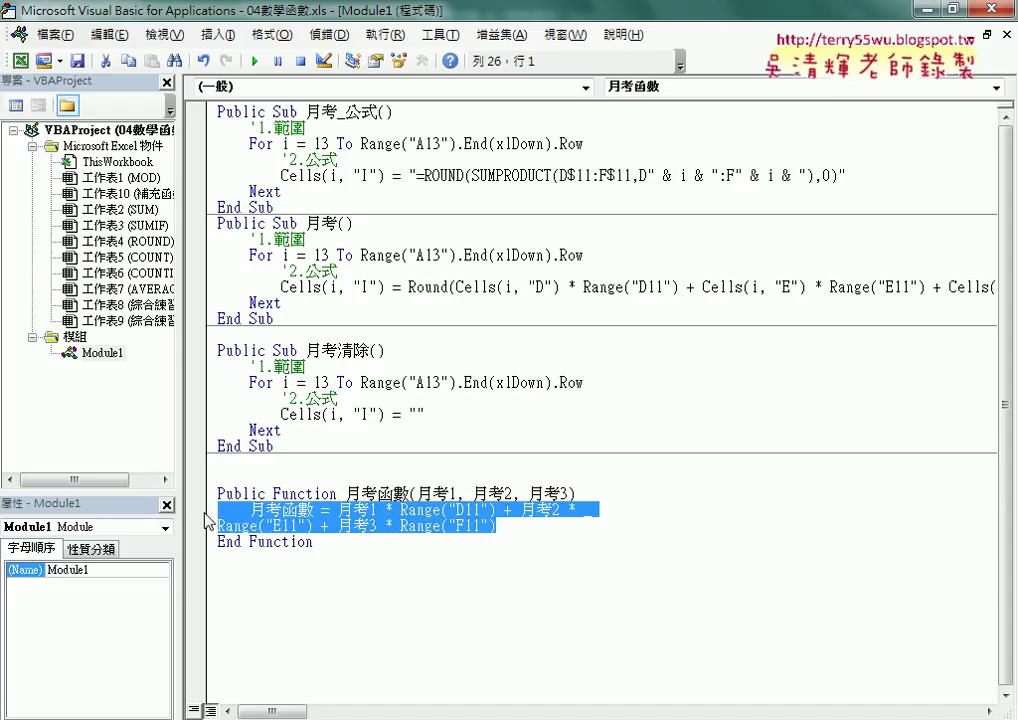
key(Delete)
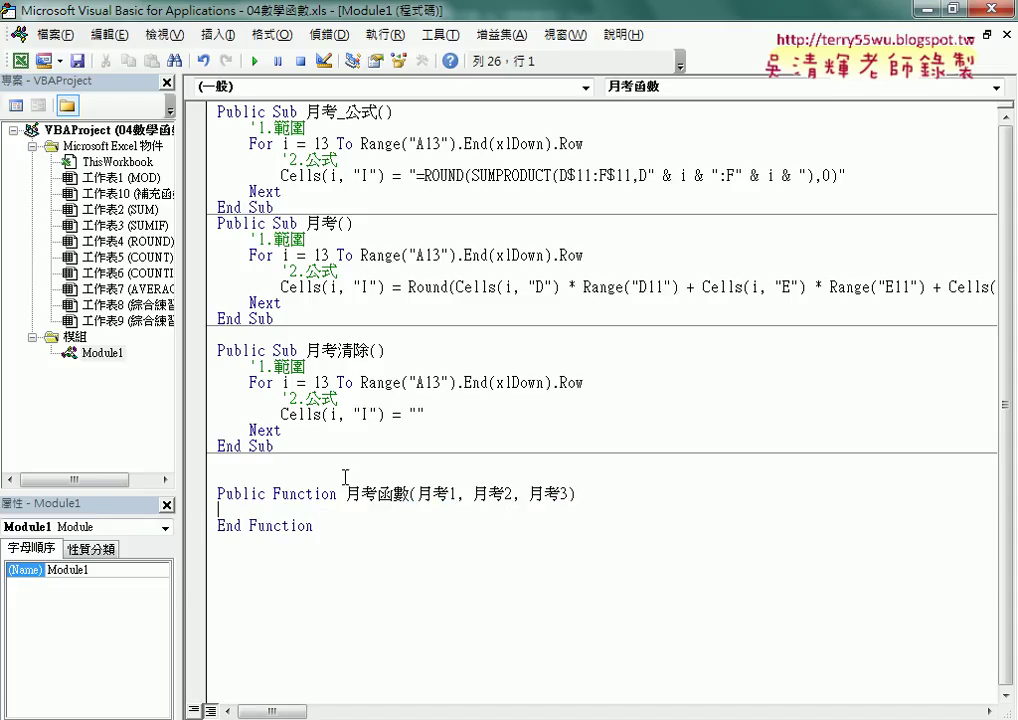
click(218, 34)
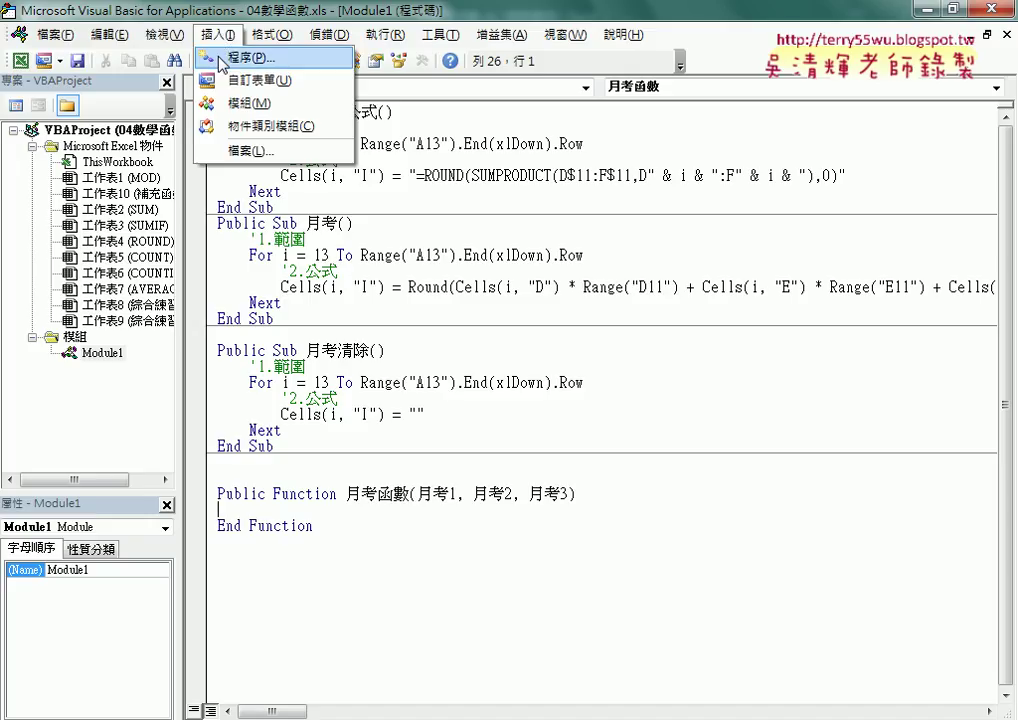
click(225, 60)
drag(362, 158, 391, 179)
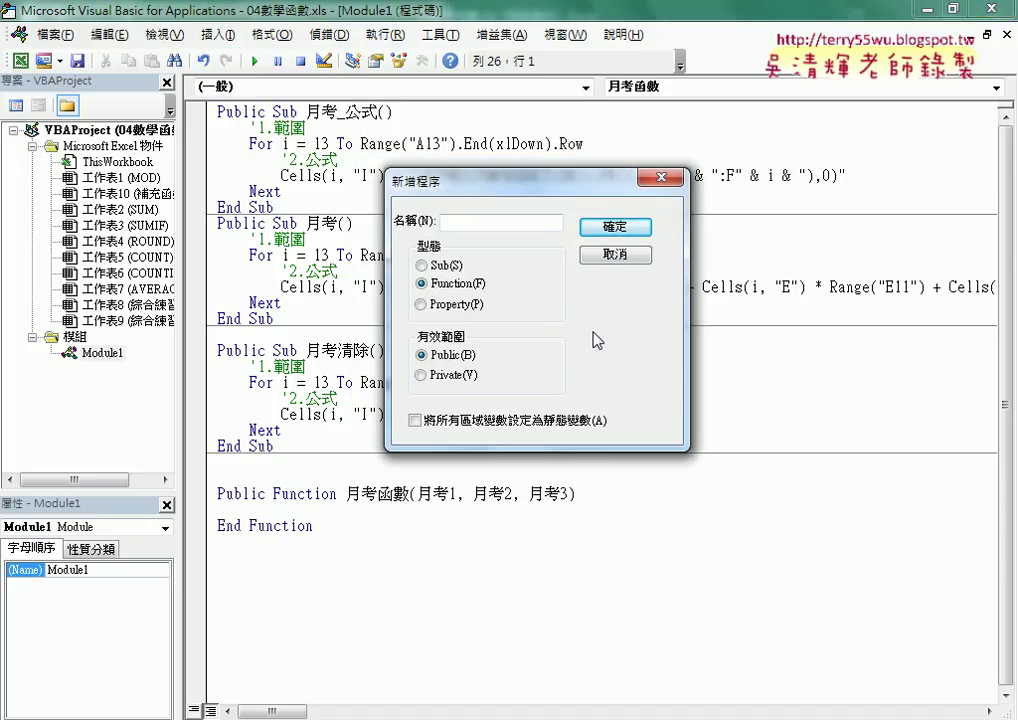
click(617, 256)
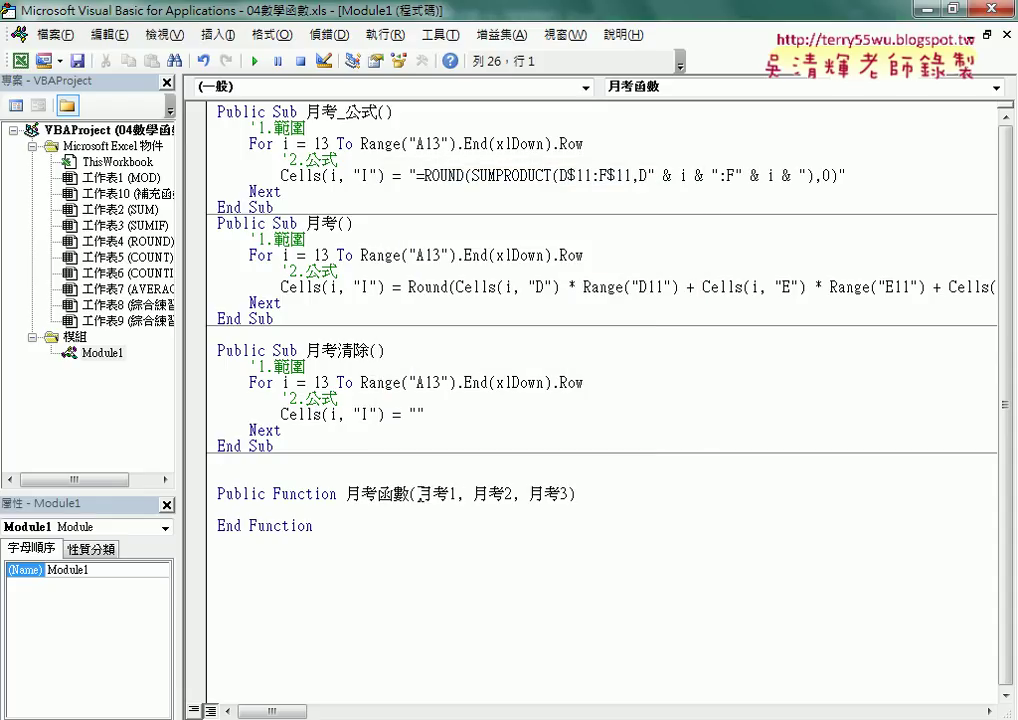
drag(416, 494, 571, 494)
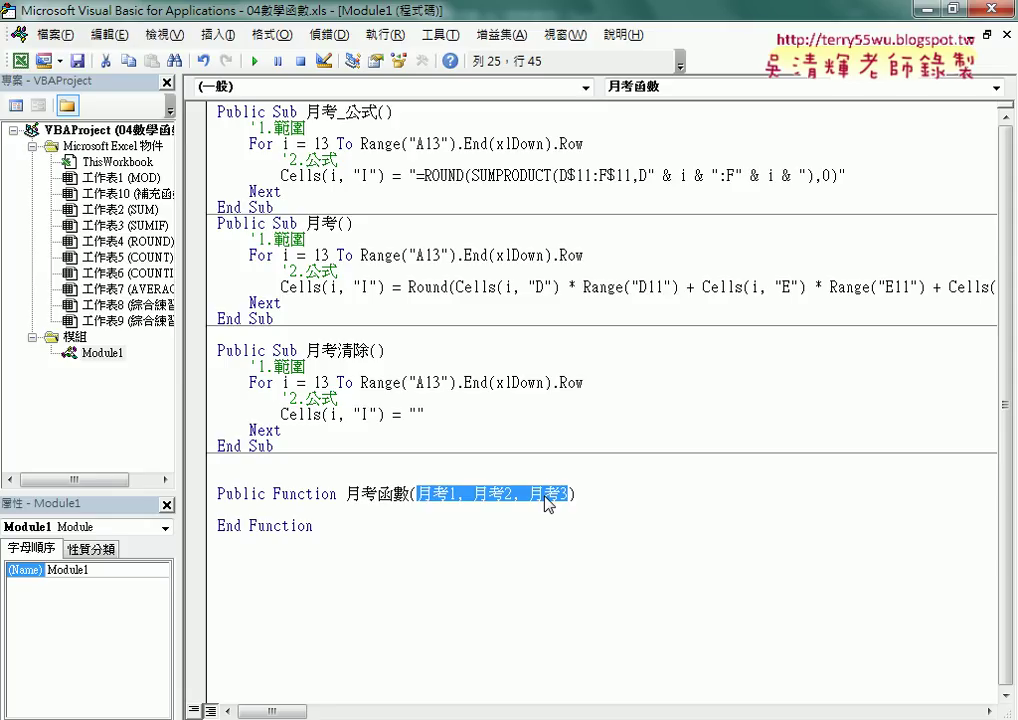
click(352, 493)
click(357, 508)
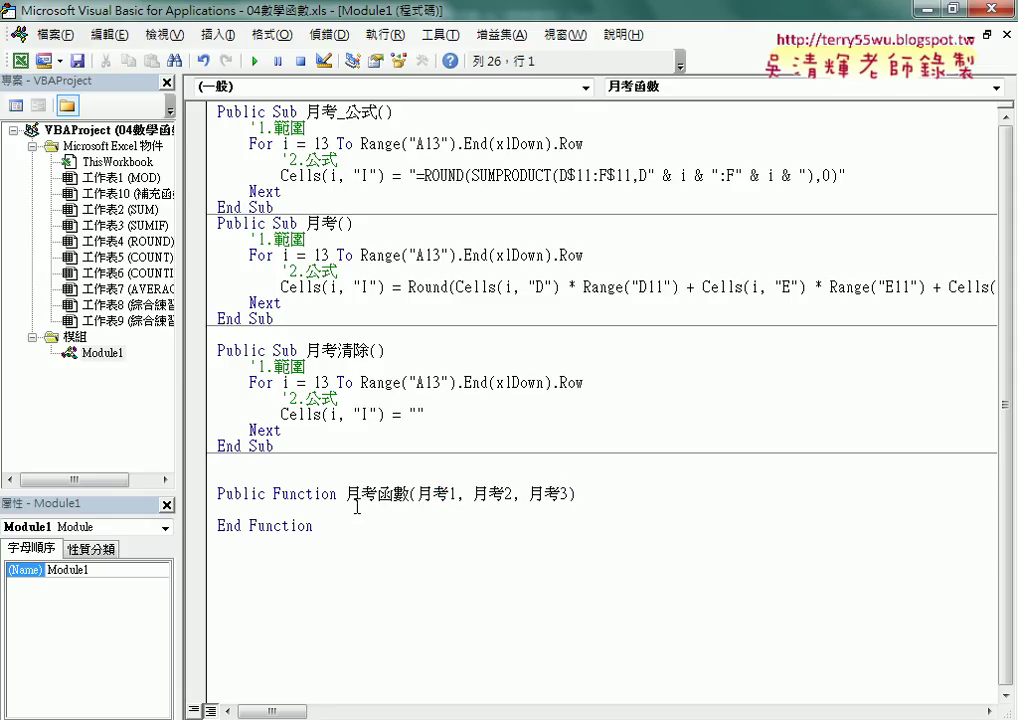
key(Tab)
drag(346, 493, 410, 493)
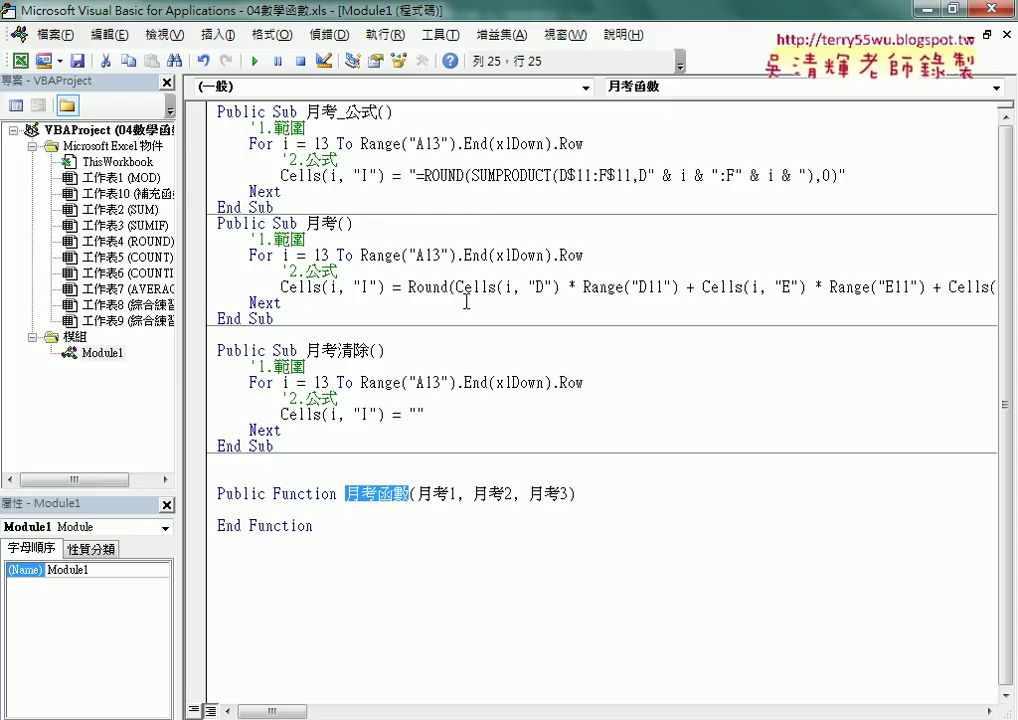
Step: Copy the Round score line from the 月考 macro into the empty 月考函數 body
drag(281, 288, 948, 288)
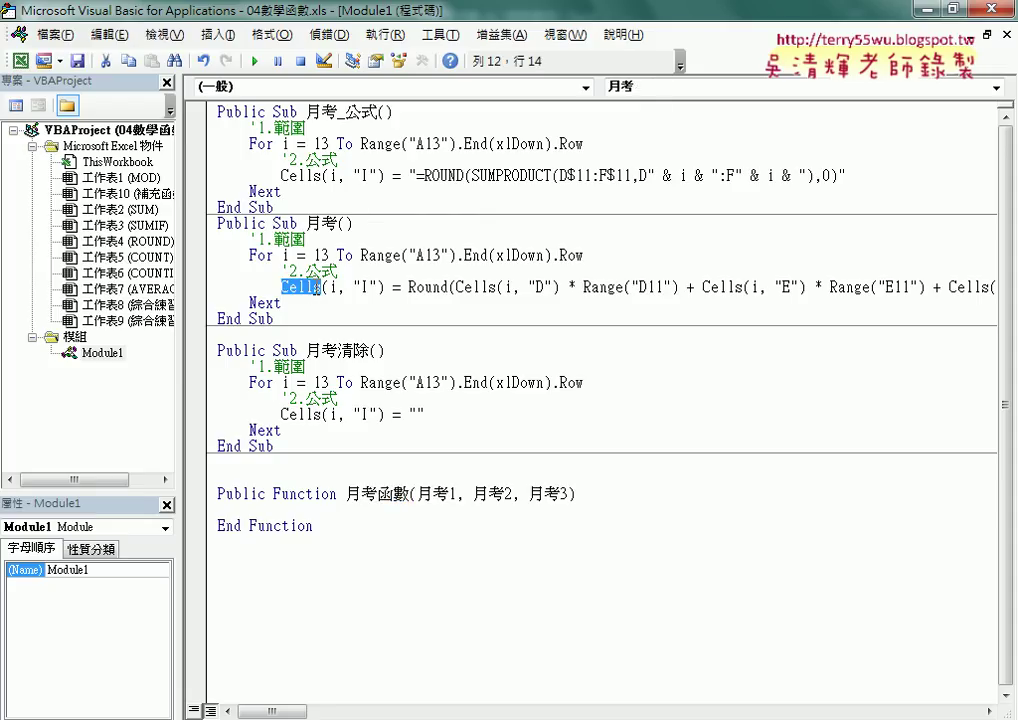
key(shift+End)
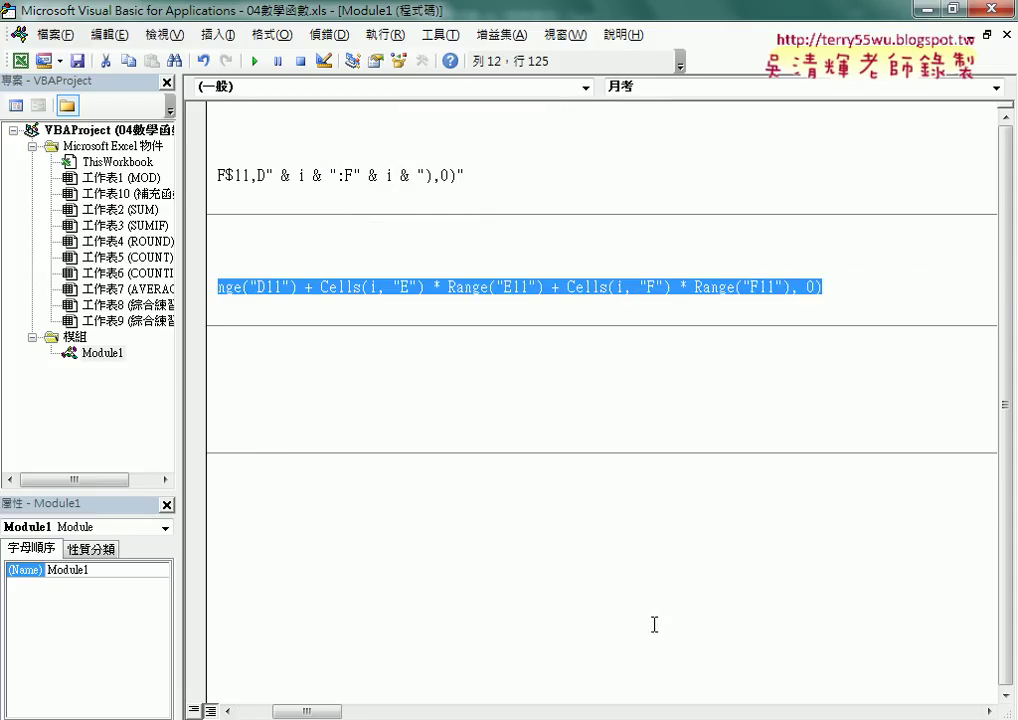
drag(330, 710, 248, 710)
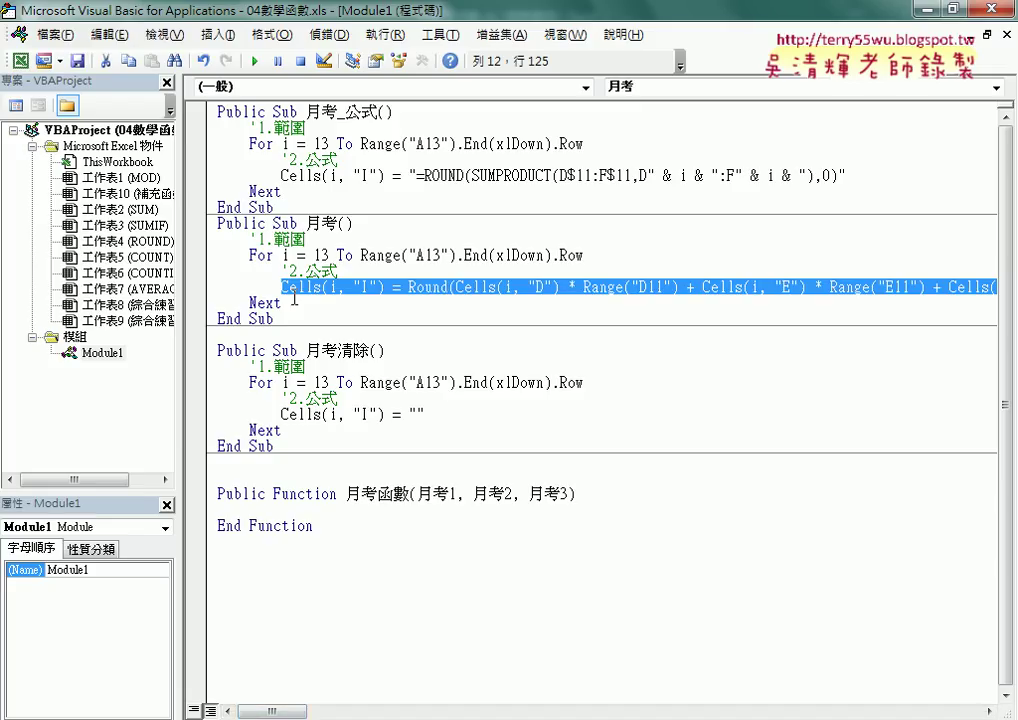
right_click(329, 293)
click(362, 328)
click(280, 510)
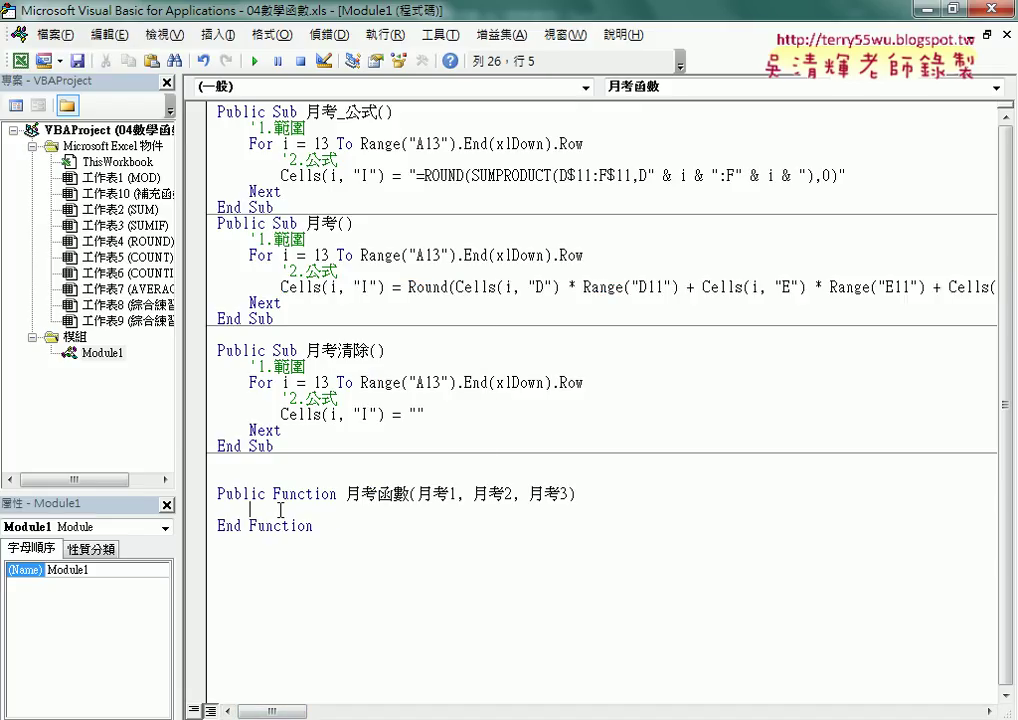
key(ctrl+v)
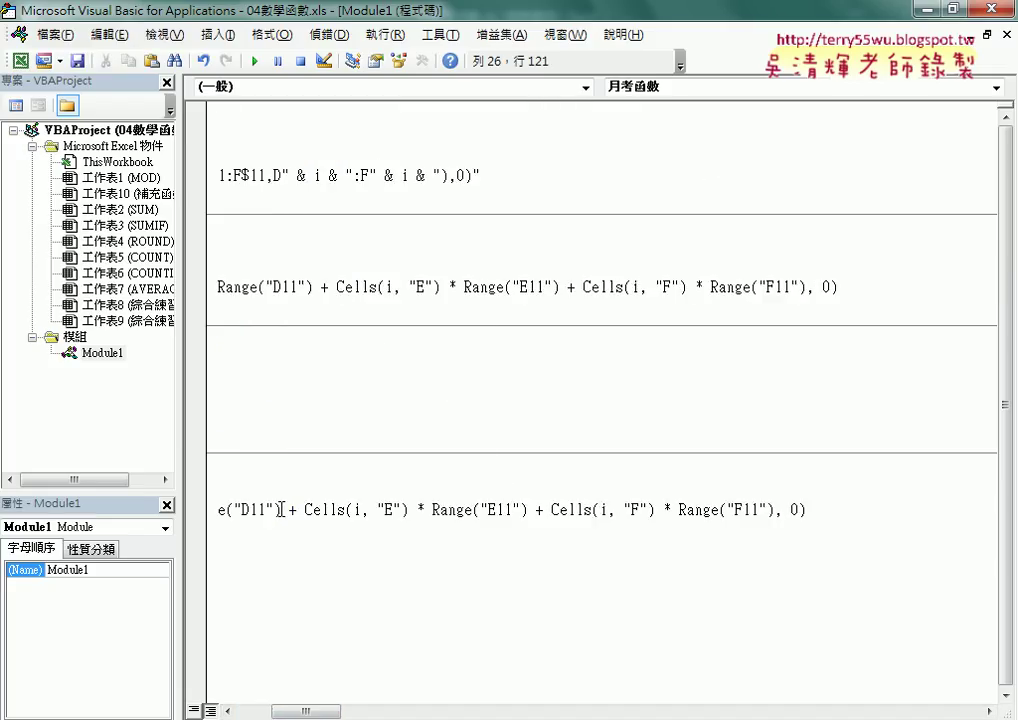
drag(307, 714, 250, 714)
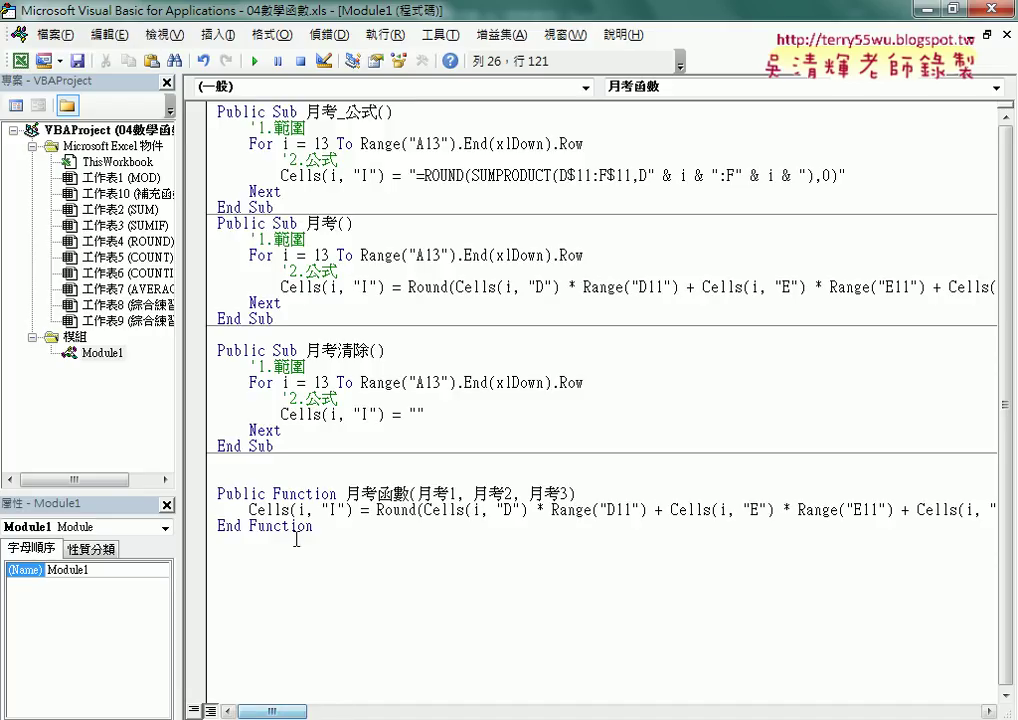
Step: Change the pasted line's Cells(i, "I") target to 月考函數
click(353, 511)
drag(353, 511, 250, 511)
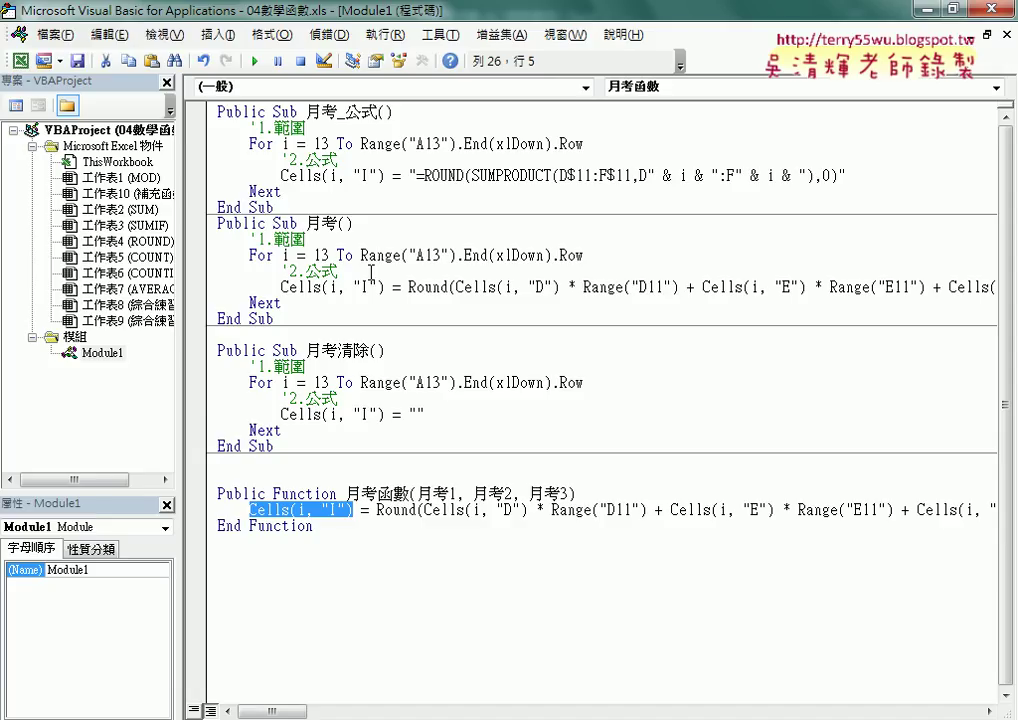
drag(346, 494, 411, 495)
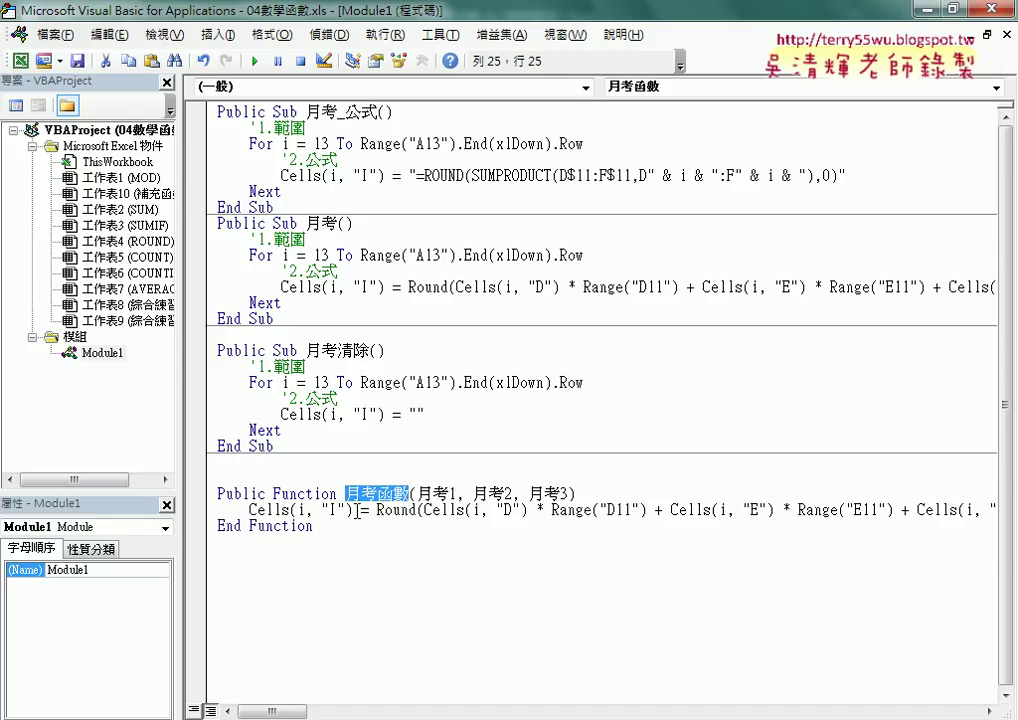
mouse_move(353, 511)
mouse_down()
mouse_move(250, 511)
mouse_move(392, 494)
mouse_up()
key(ctrl+v)
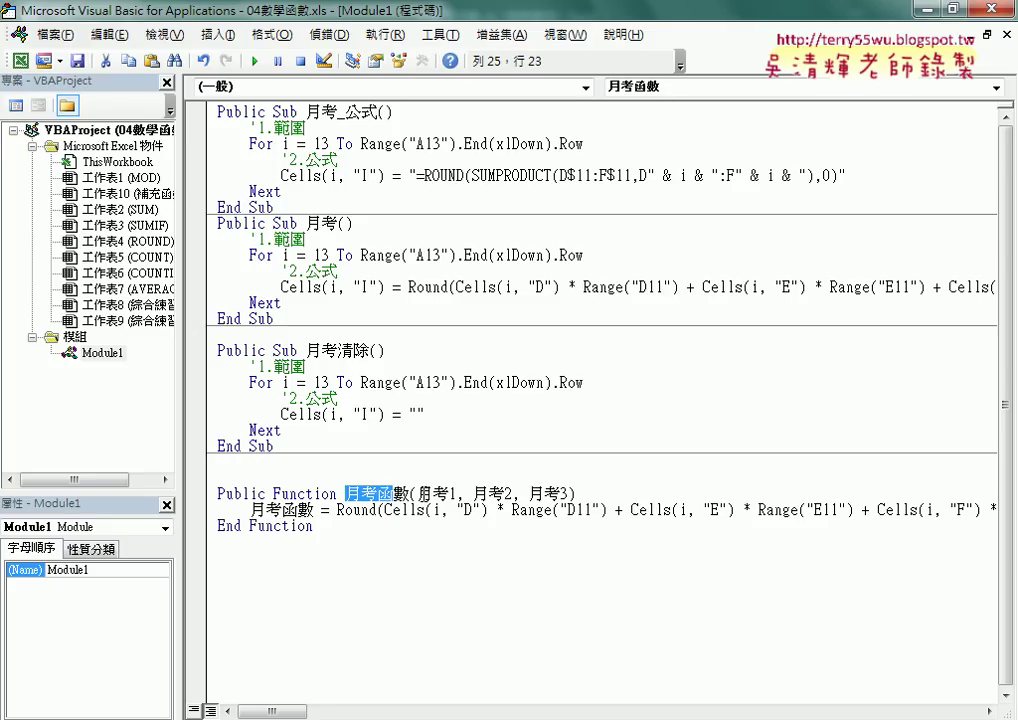
Step: Replace the column D Cells reference in the formula with the parameter 月考1
drag(418, 494, 456, 494)
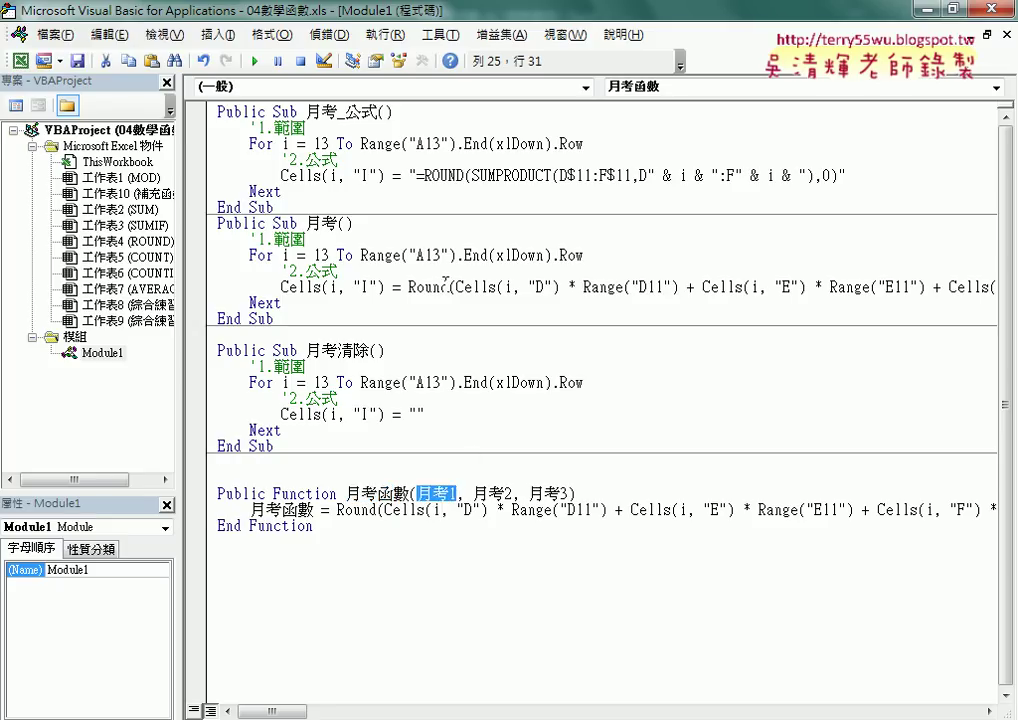
click(513, 286)
click(599, 287)
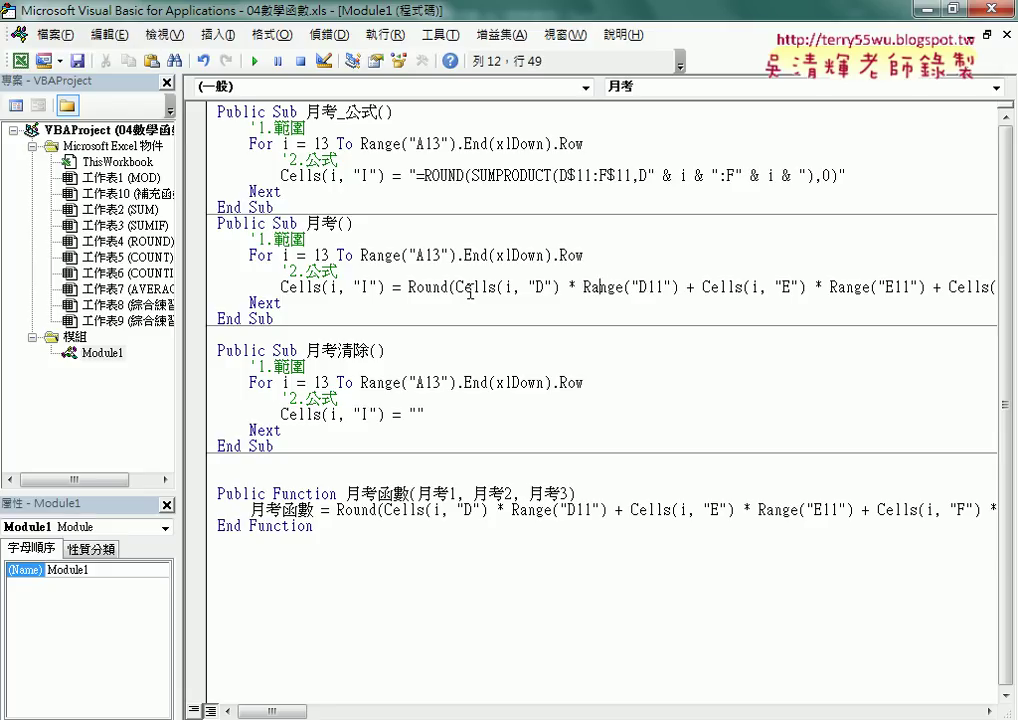
drag(417, 493, 458, 493)
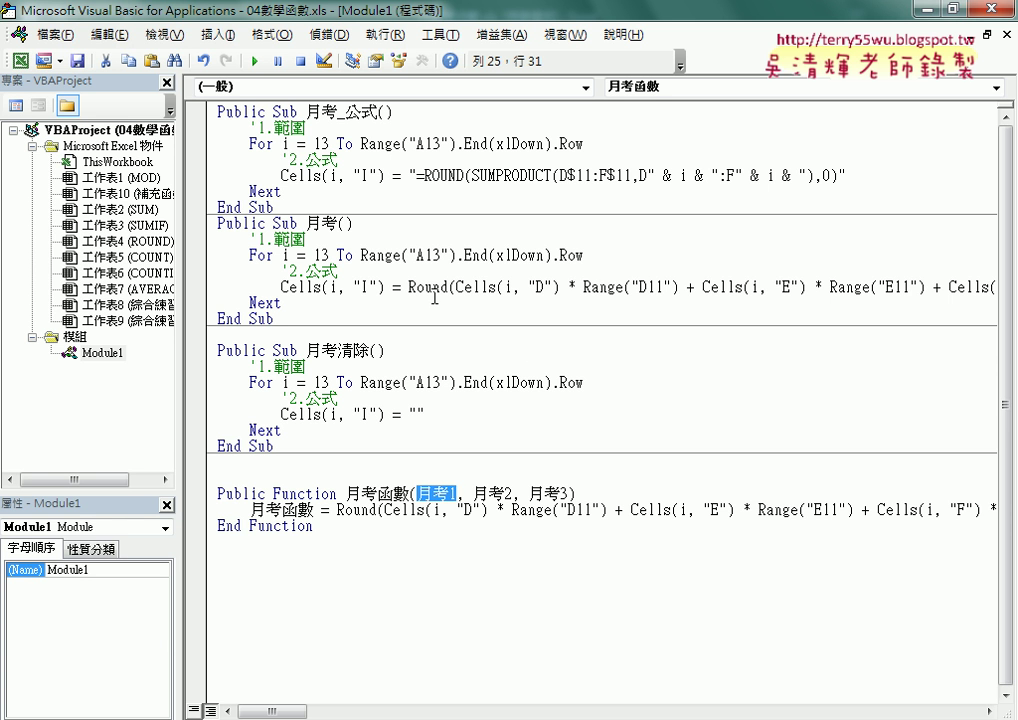
drag(228, 8, 374, 428)
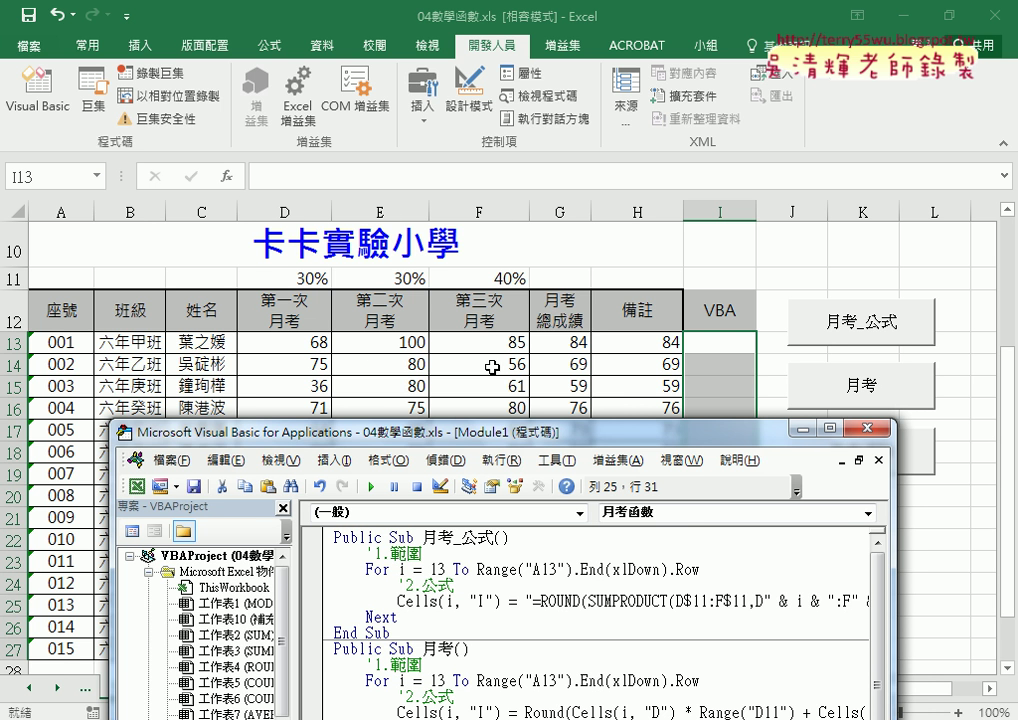
mouse_move(490, 432)
mouse_down()
mouse_move(490, 220)
mouse_move(452, 81)
mouse_up()
scroll(494, 296, down, 2)
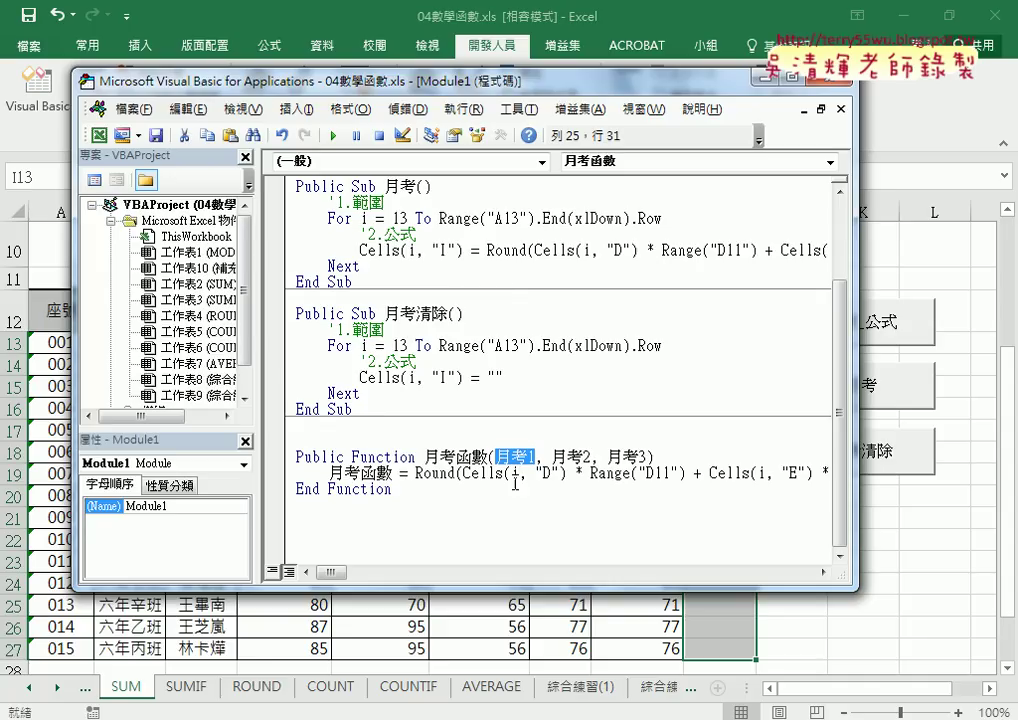
drag(462, 473, 567, 473)
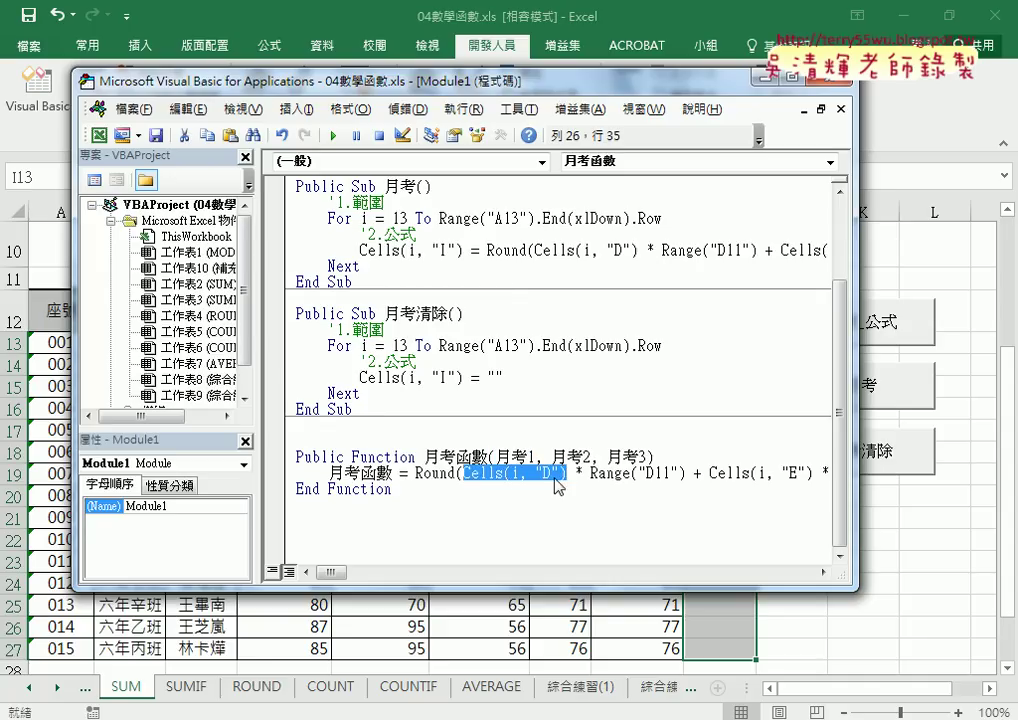
key(ctrl+v)
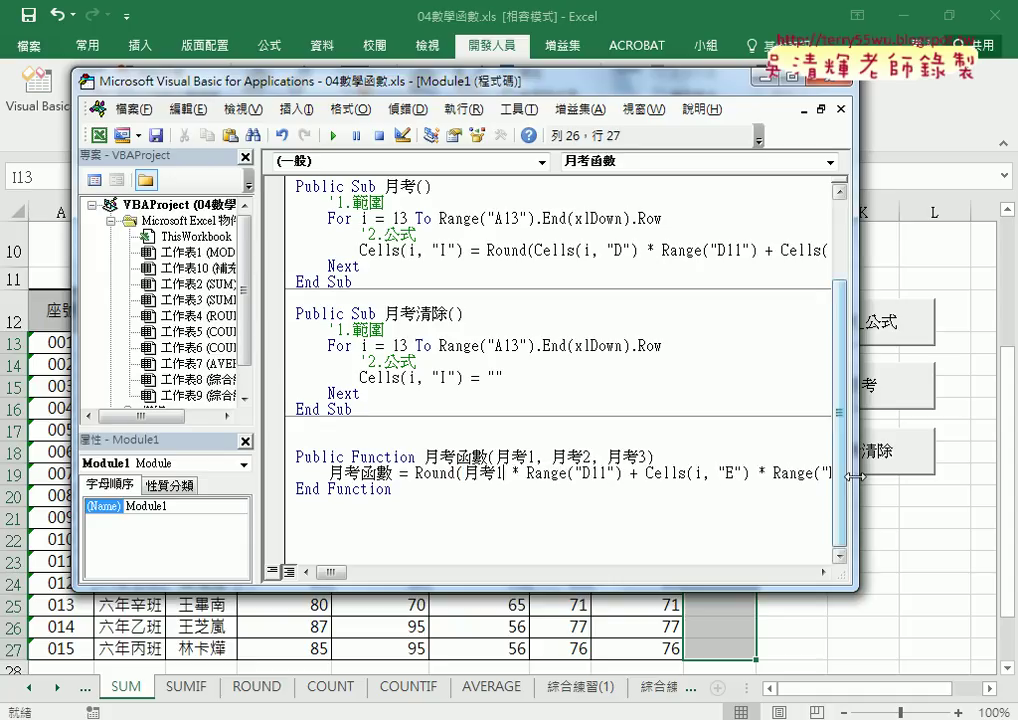
Step: Replace the column E and F Cells references with 月考2 and 月考3
drag(857, 474, 940, 474)
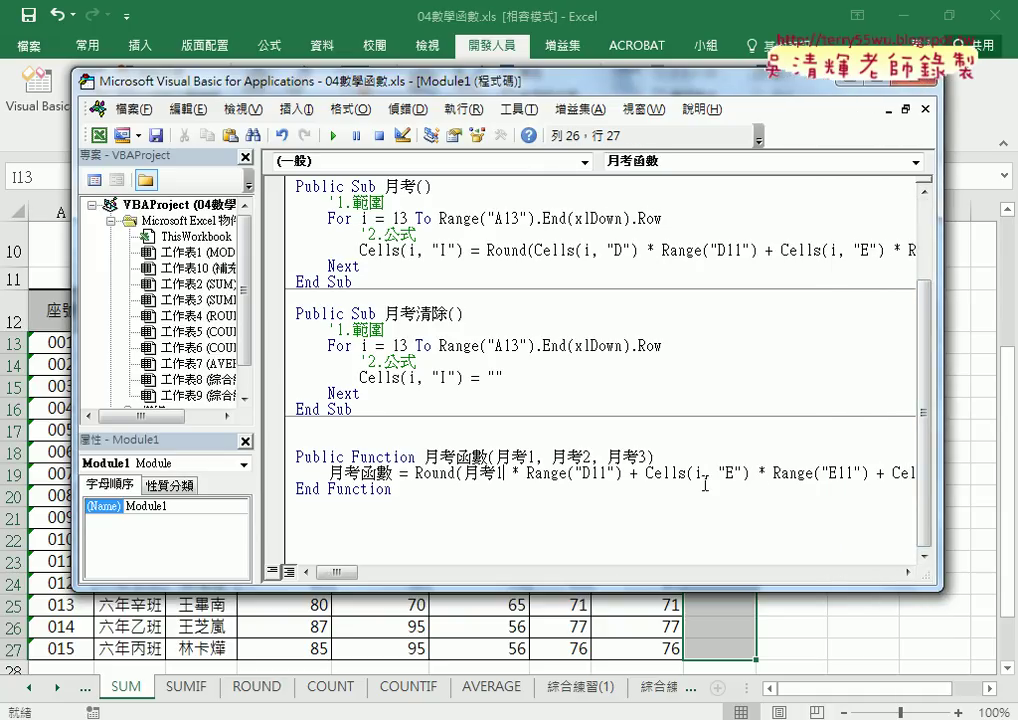
drag(639, 473, 751, 474)
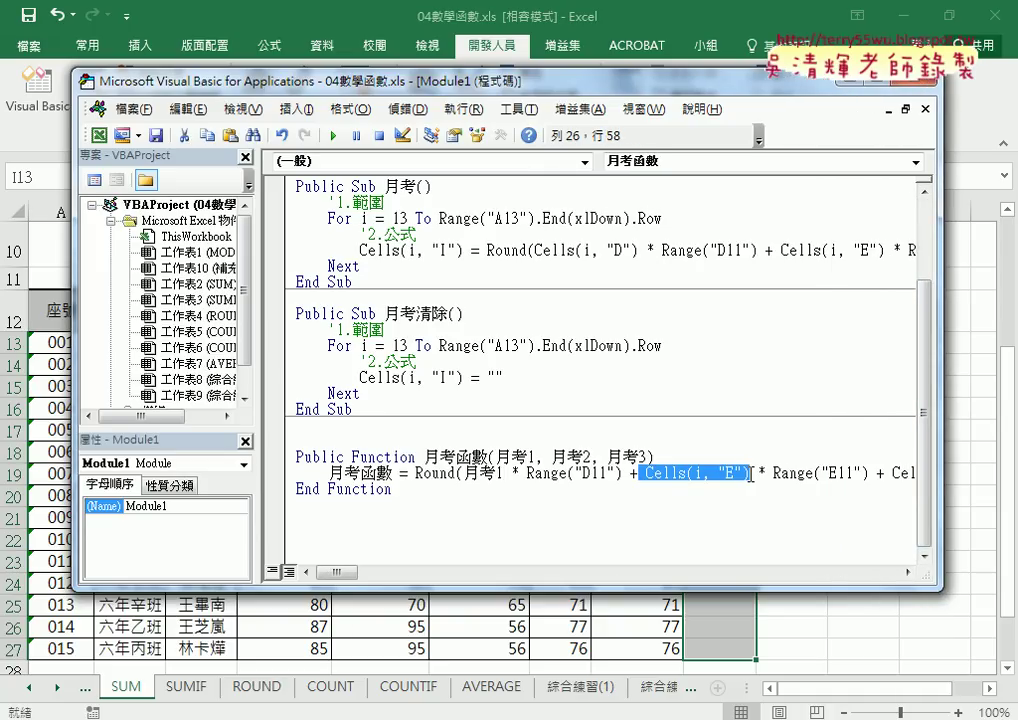
text(月考)
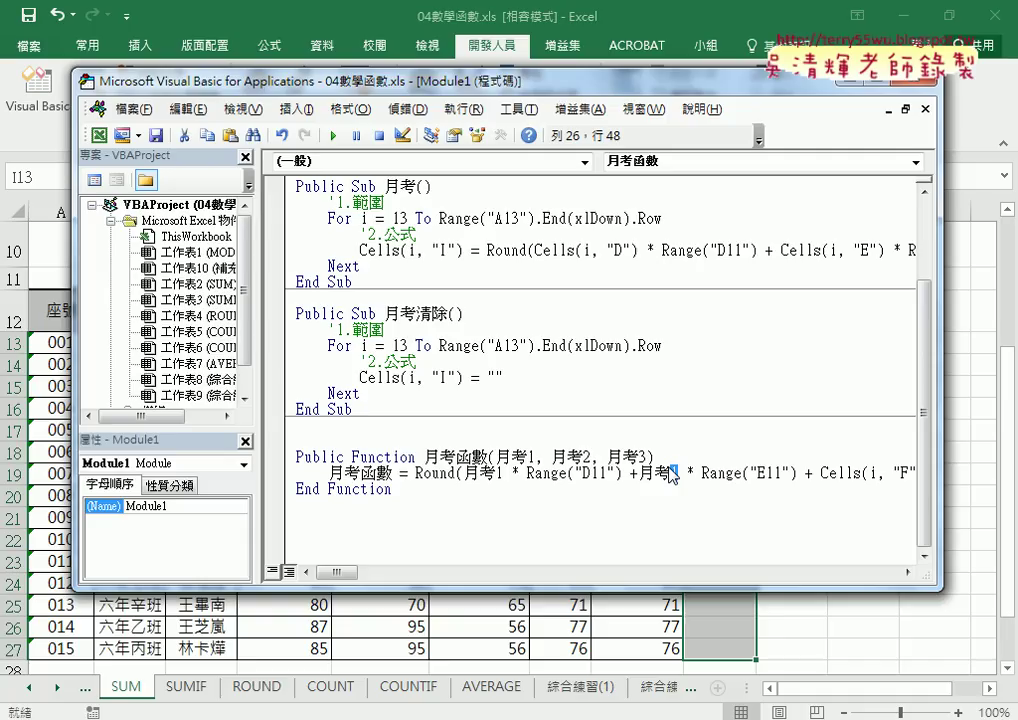
text(2)
mouse_move(821, 474)
mouse_down()
mouse_move(897, 476)
mouse_move(621, 477)
mouse_up()
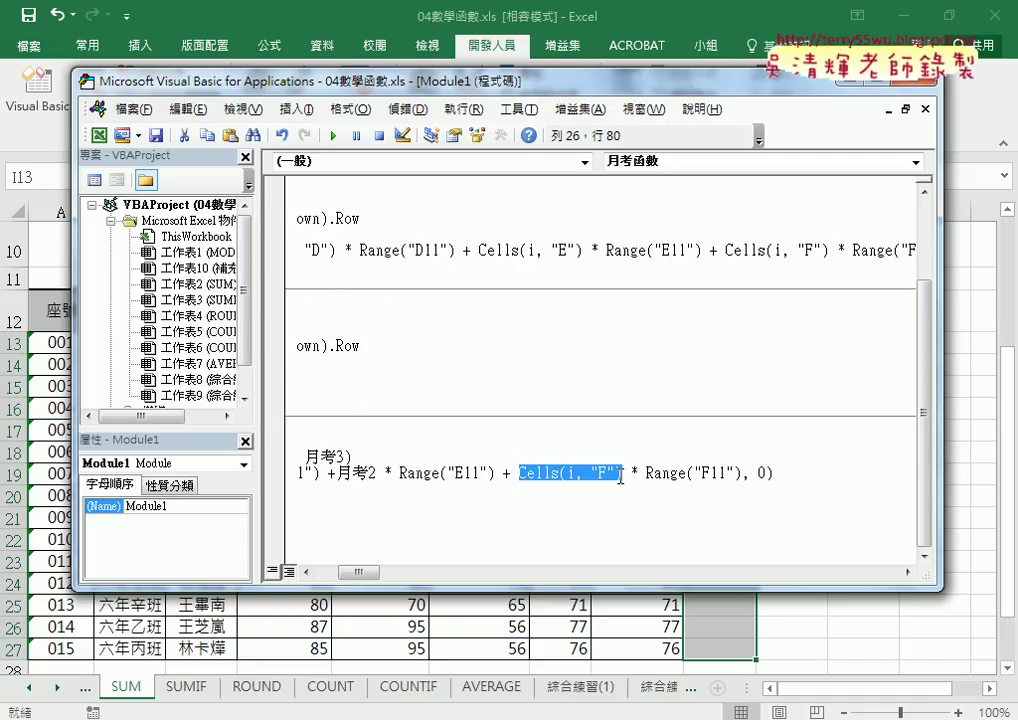
text(月考)
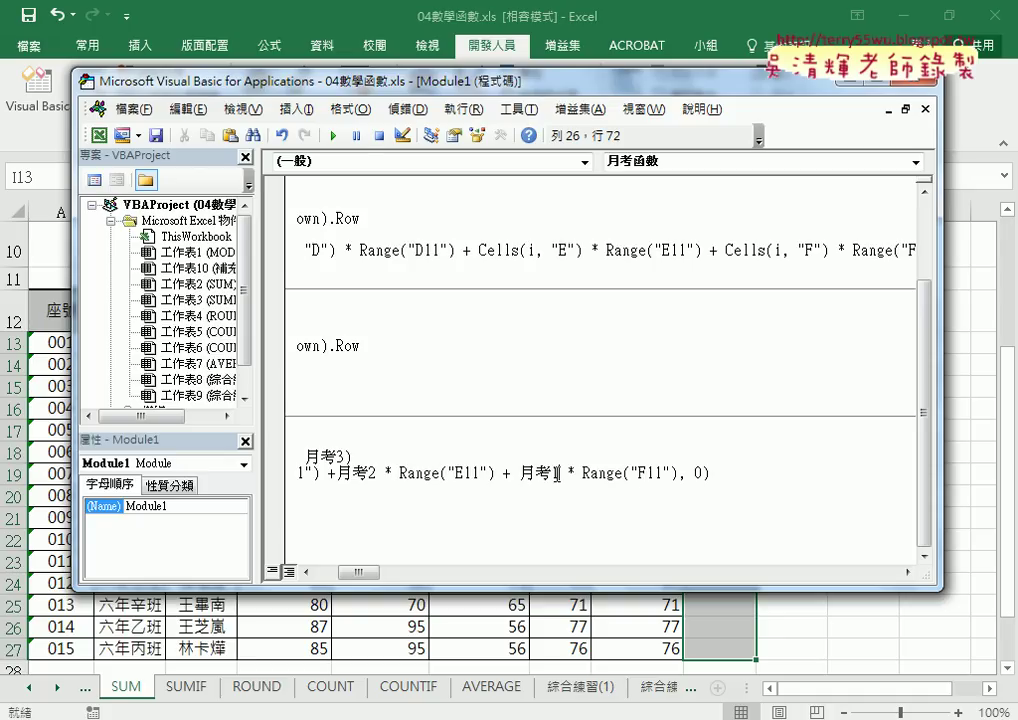
key(shift+Left)
text(3)
drag(370, 573, 333, 582)
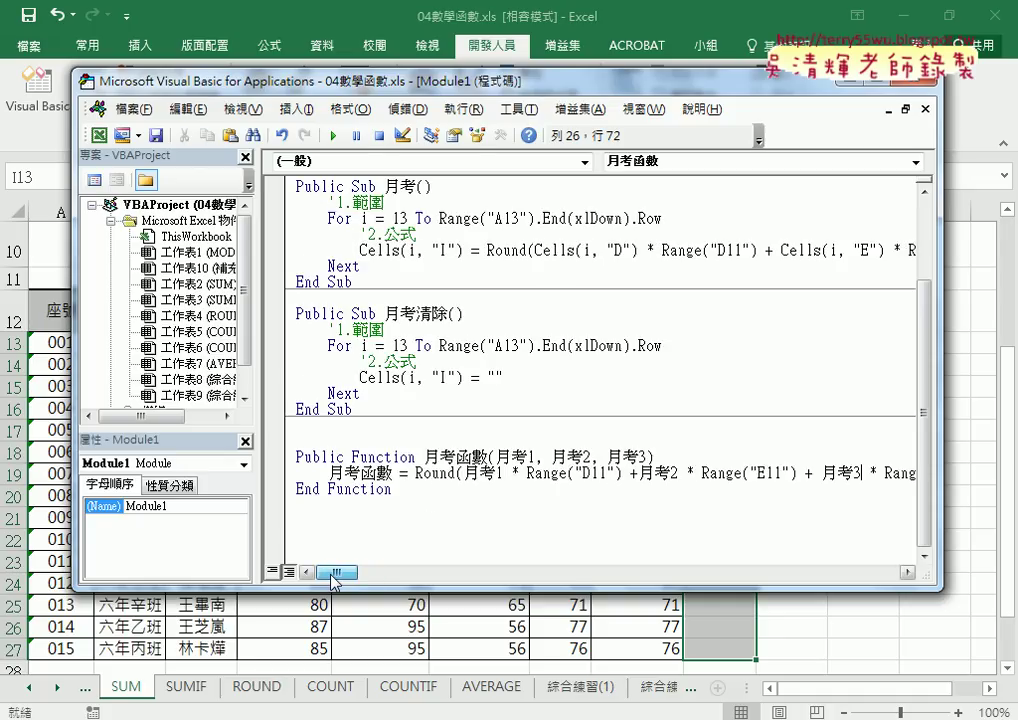
drag(416, 473, 465, 476)
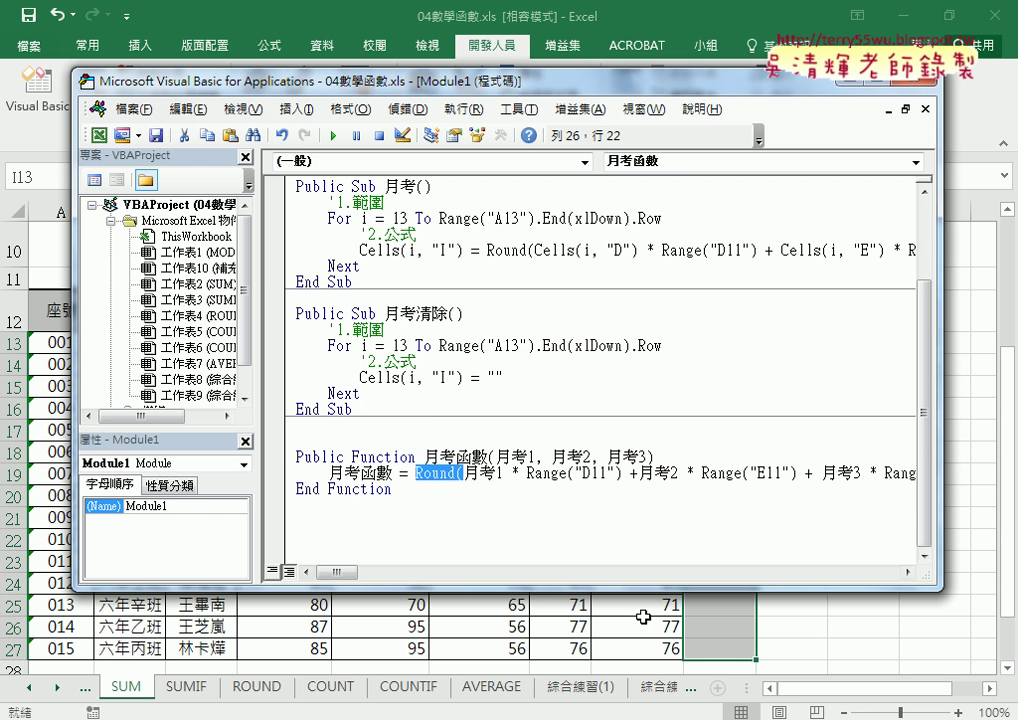
Step: Enter =月考函數(D13,E13,F13) in I13 using the rewritten function
key(alt+F11)
click(227, 176)
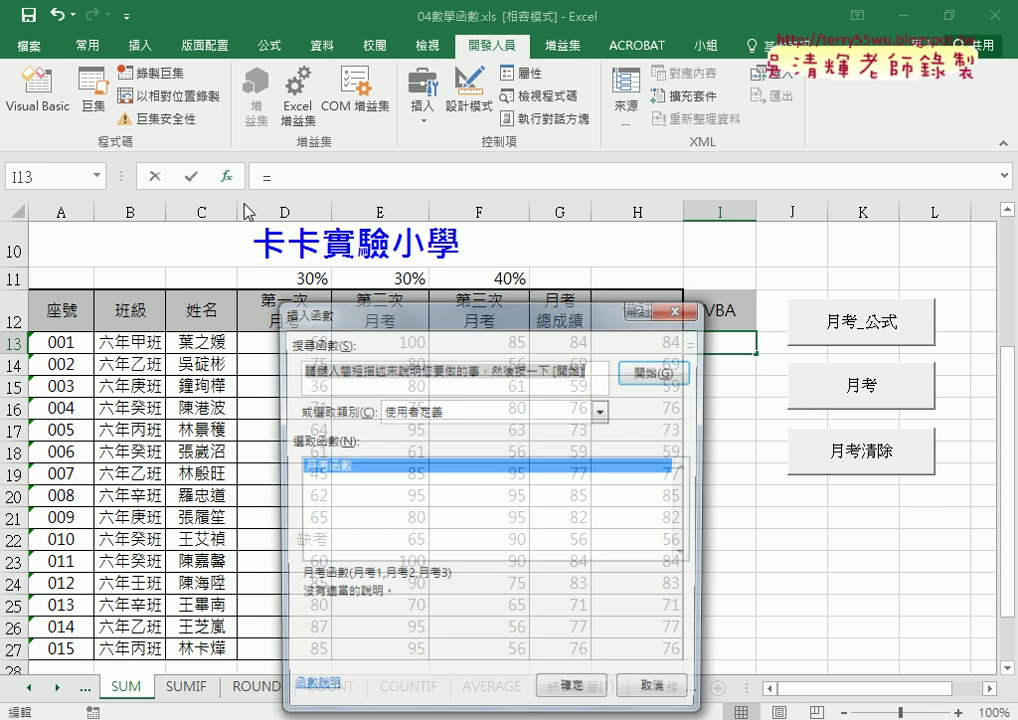
double_click(330, 465)
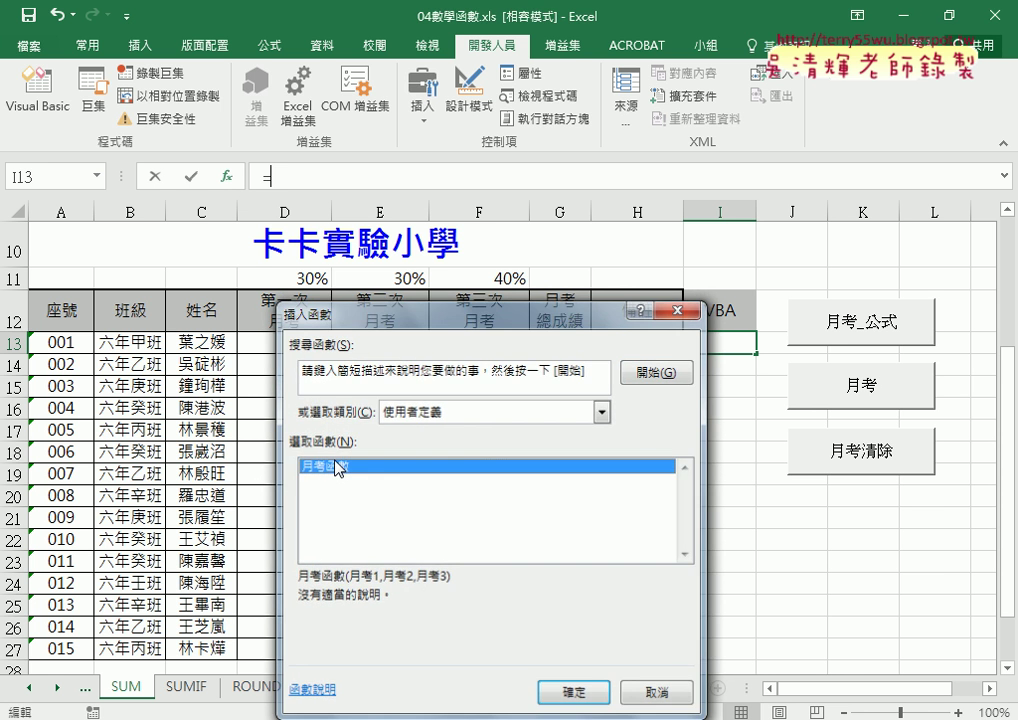
click(300, 342)
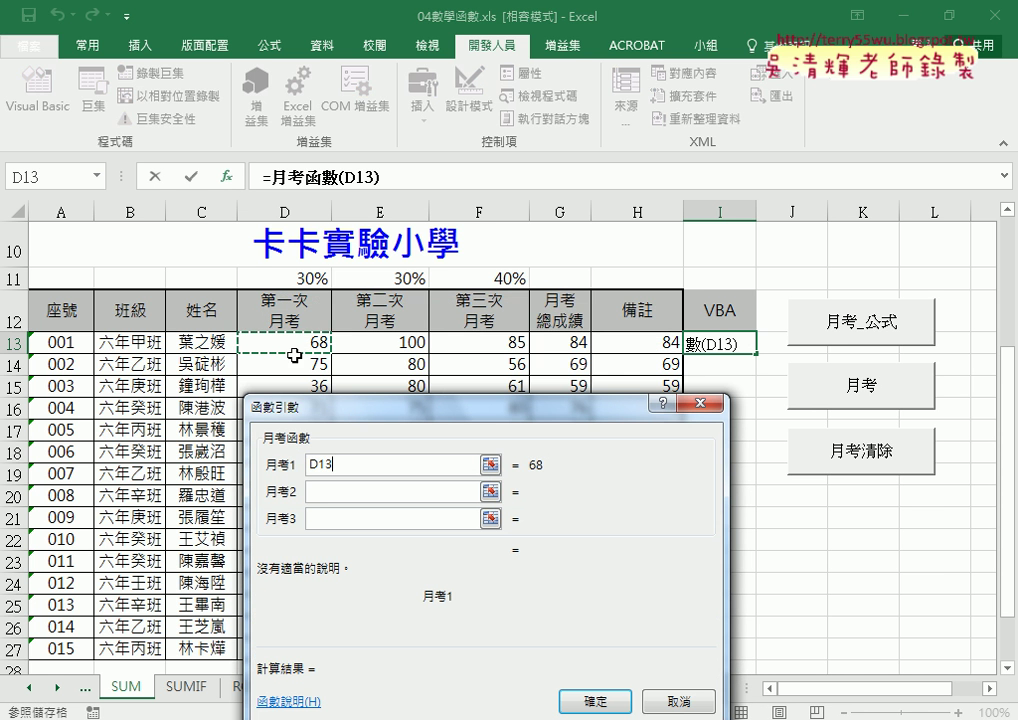
click(330, 491)
click(380, 342)
click(466, 518)
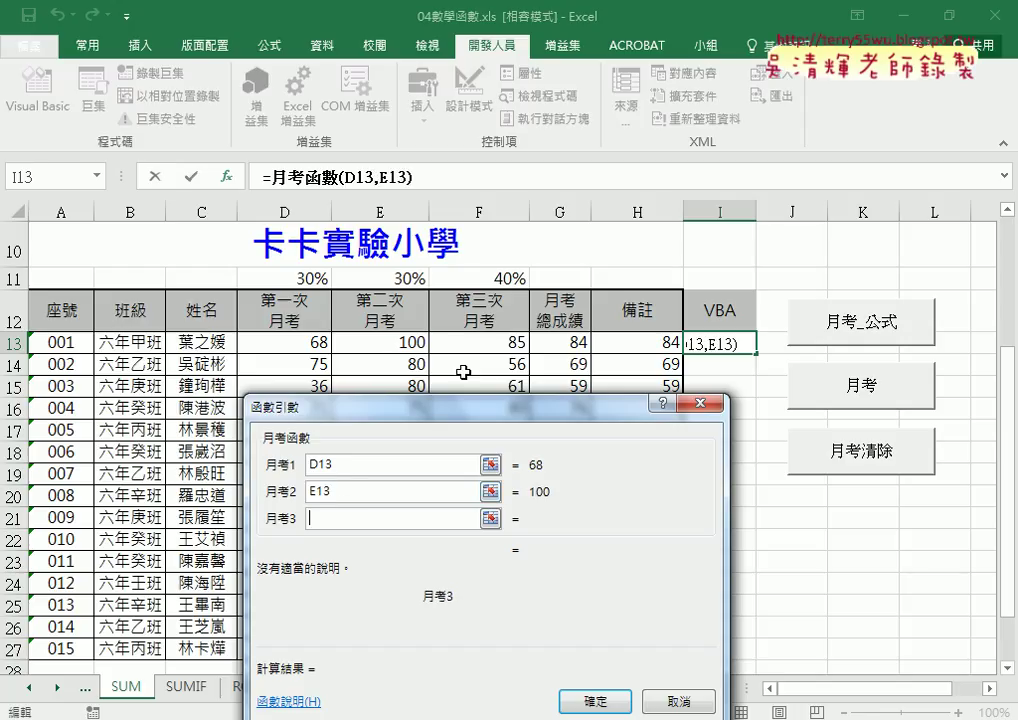
click(472, 342)
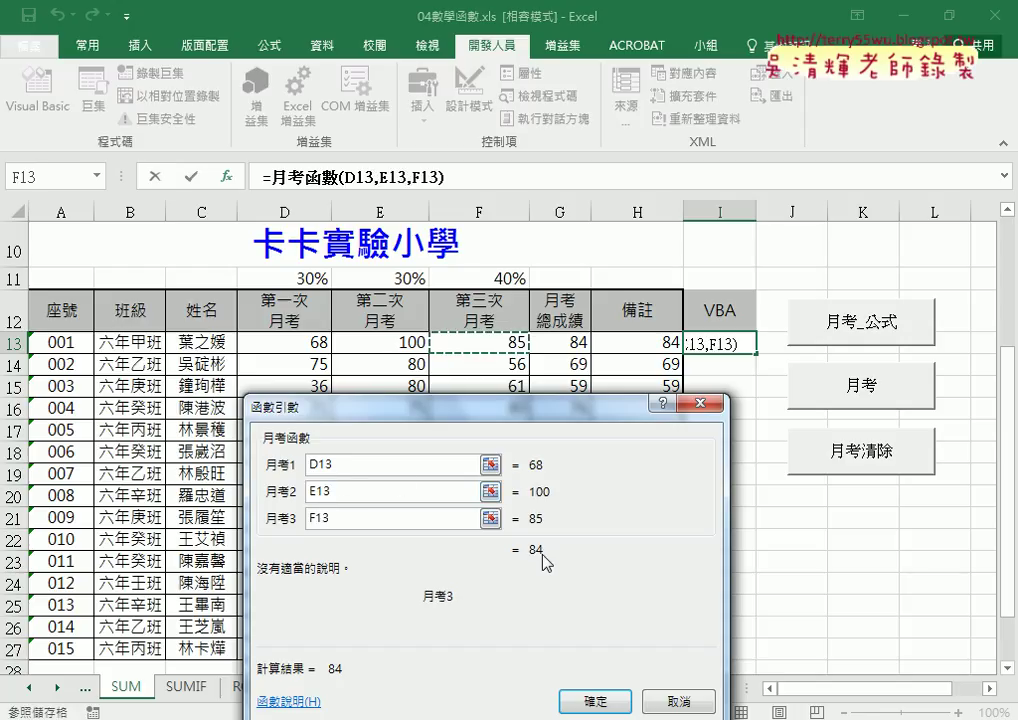
click(594, 701)
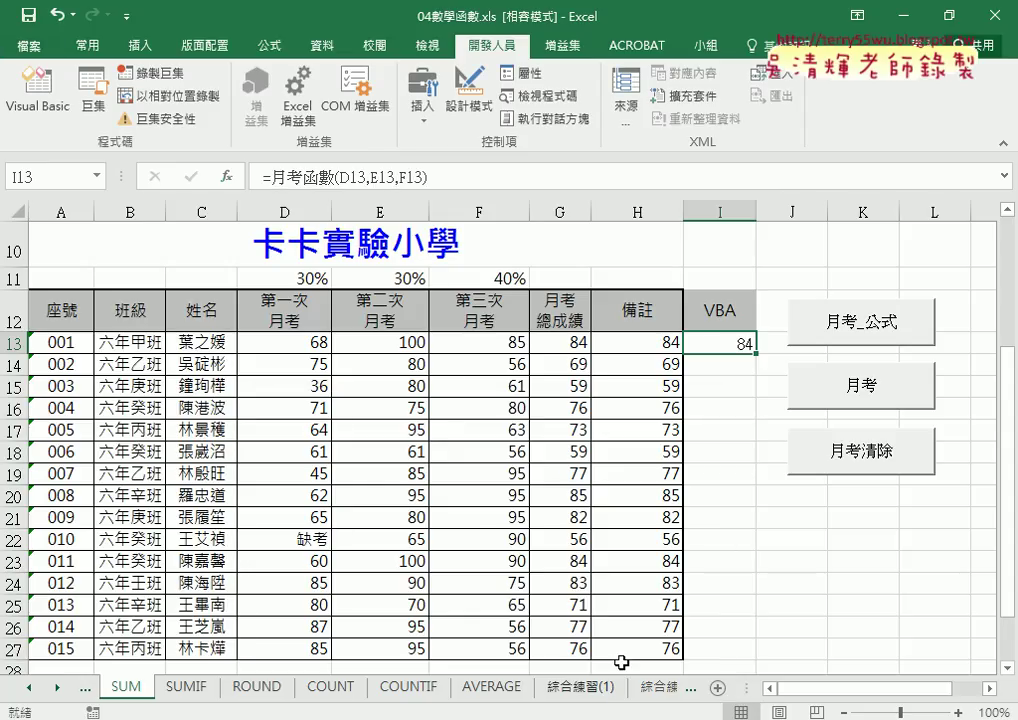
Step: Fill the result (84 first) down to I27, clear it, and select D13:F13
double_click(757, 352)
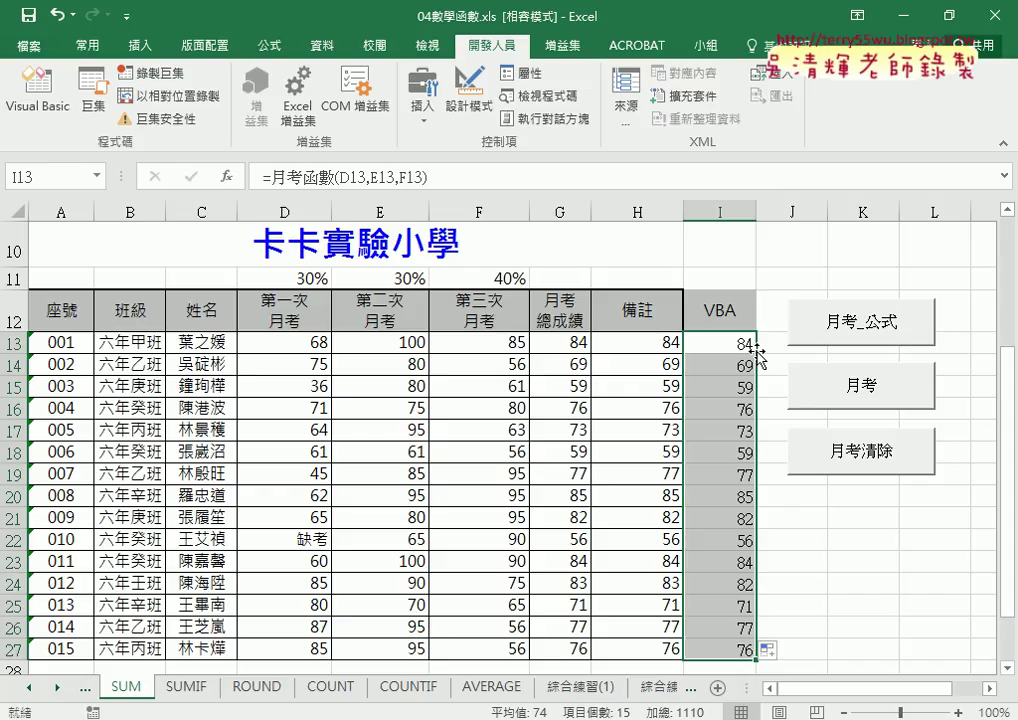
key(Delete)
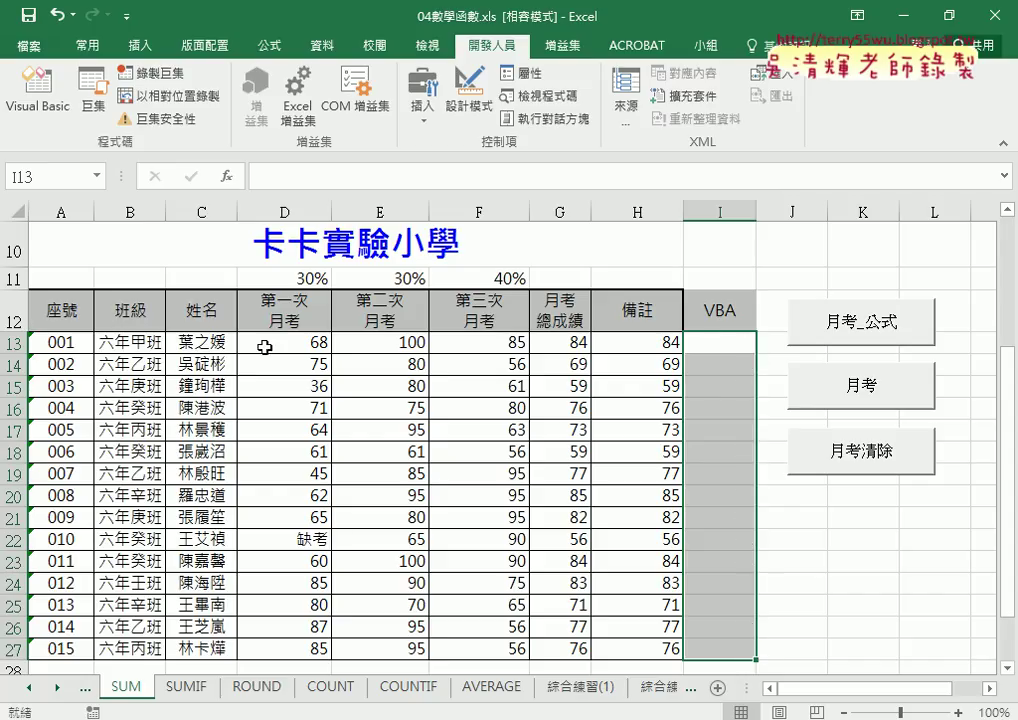
drag(300, 343, 487, 345)
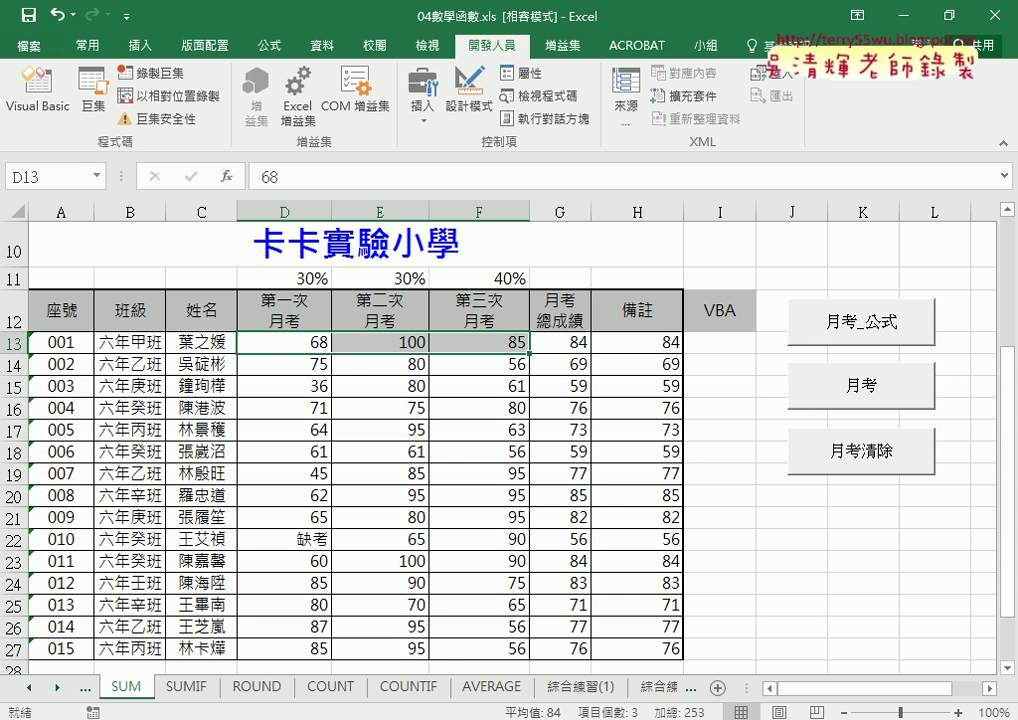
Step: Remove the blank lines and duplicate the 月考函數 function block below itself
click(430, 655)
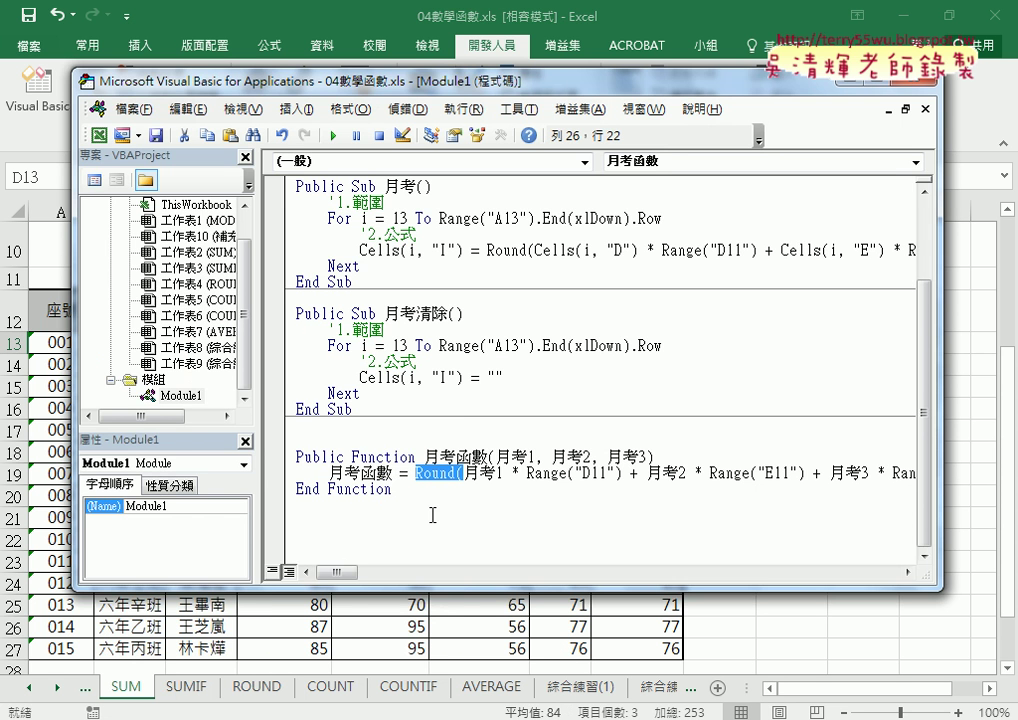
click(408, 425)
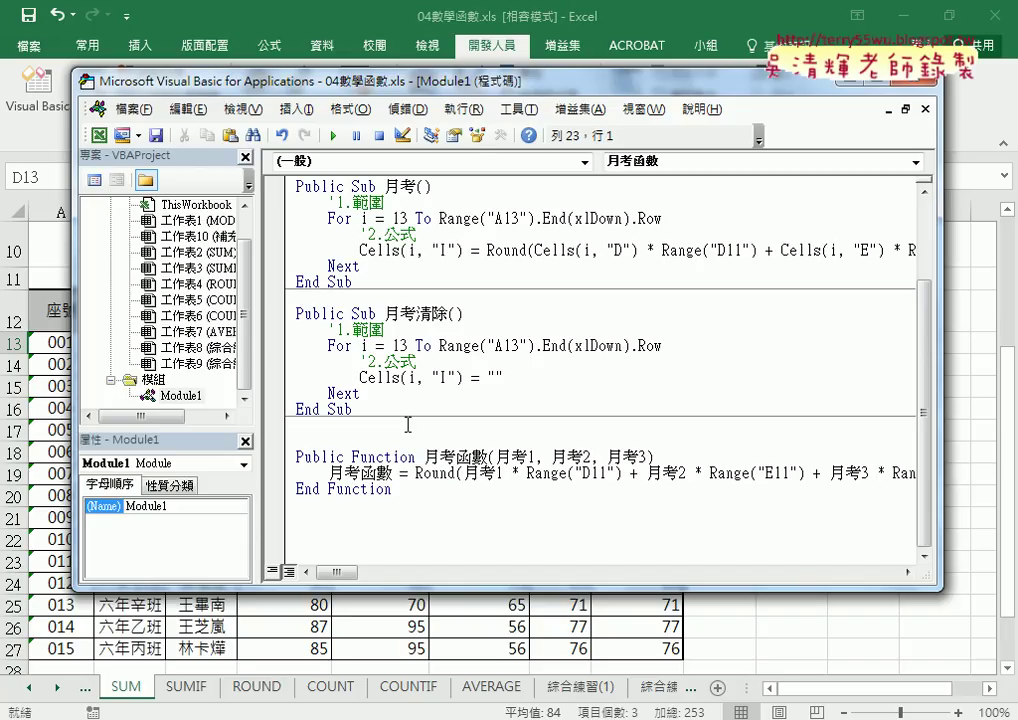
key(Delete)
key(Delete)
click(341, 500)
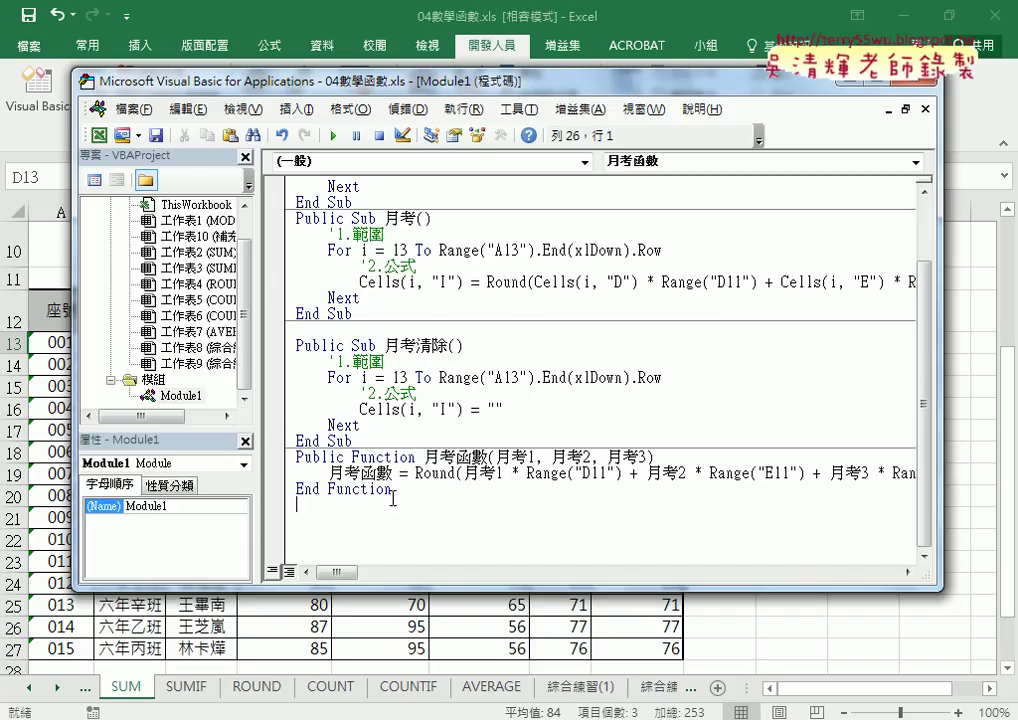
drag(341, 500, 278, 458)
key(ctrl+c)
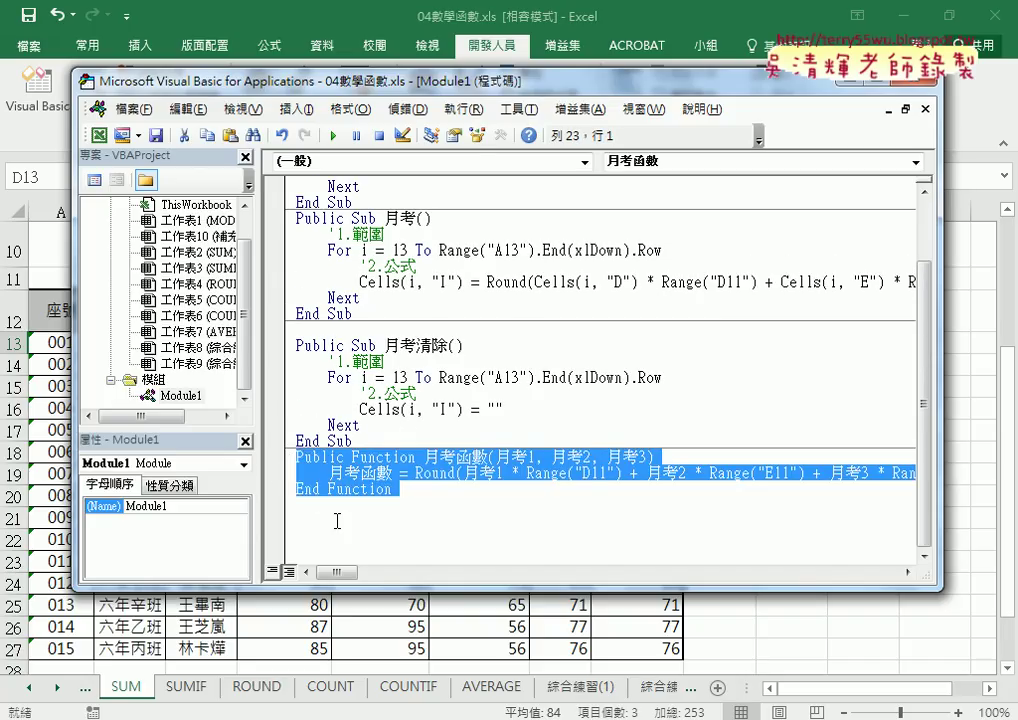
click(352, 513)
key(ctrl+v)
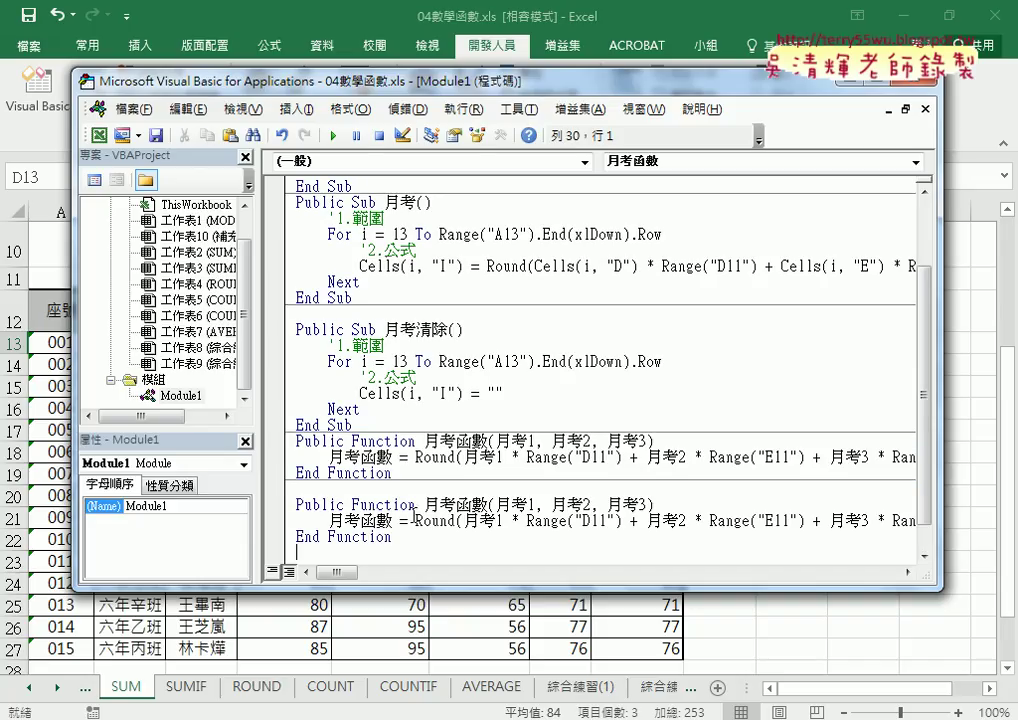
Step: Rename the copy 月考函數_範圍 and replace its three parameters with 月考範圍
click(572, 503)
text(_)
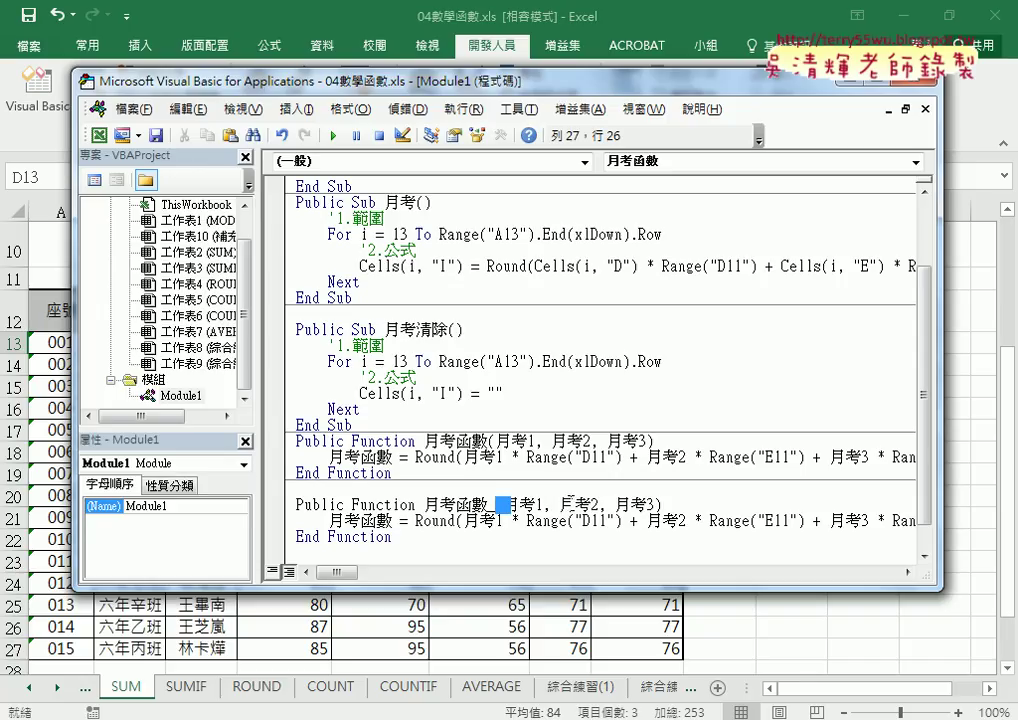
text(飯)
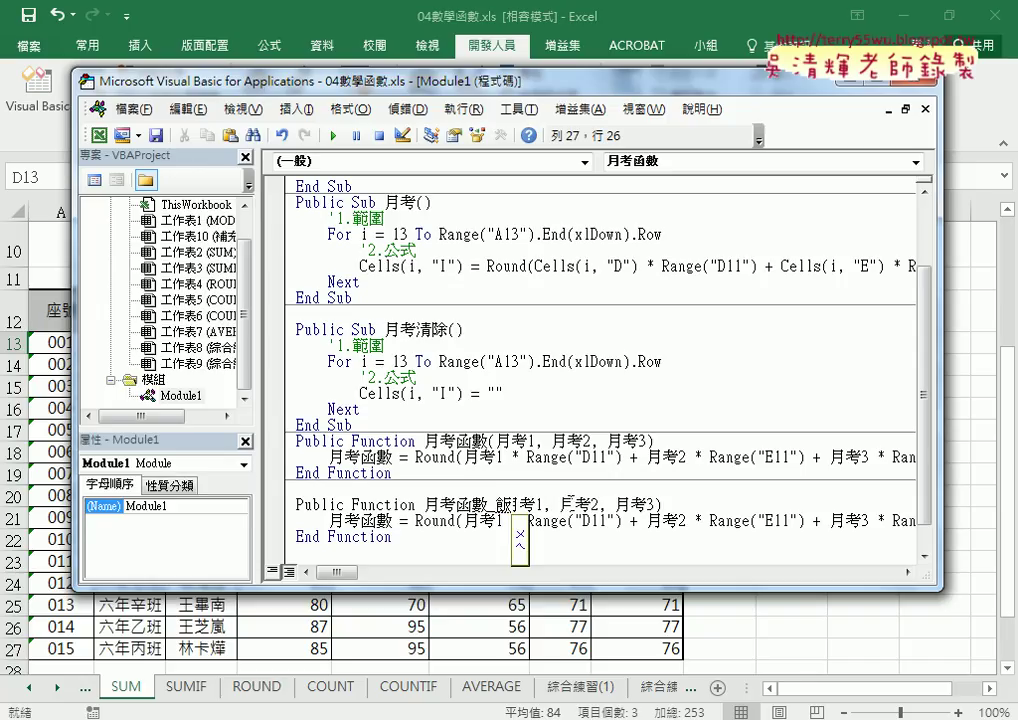
text(範圍)
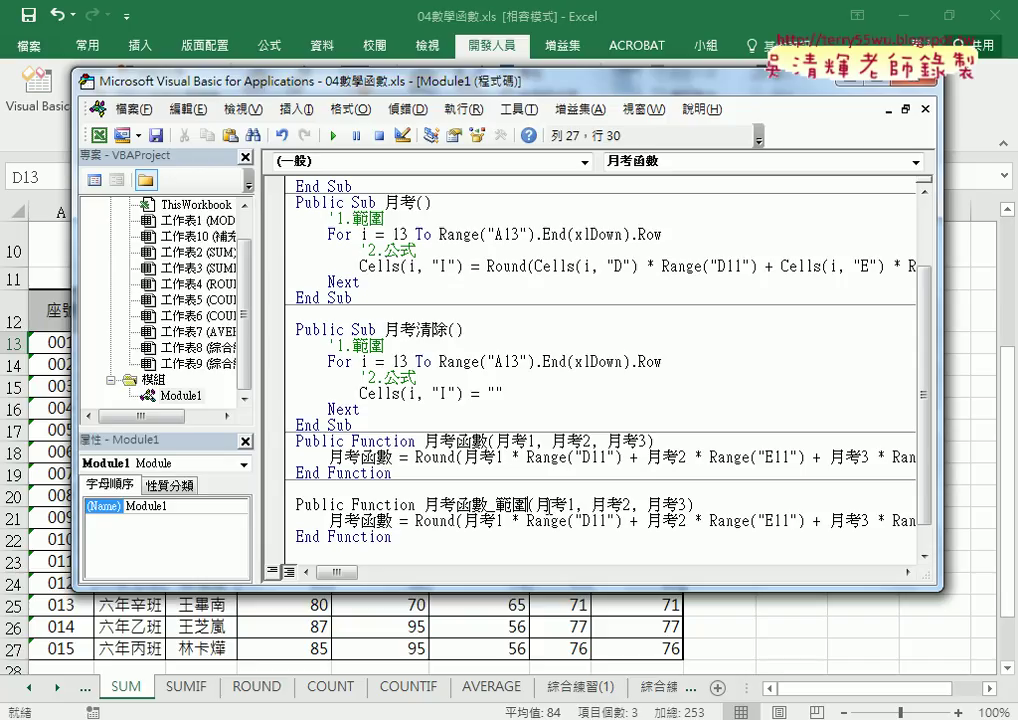
drag(528, 504, 495, 504)
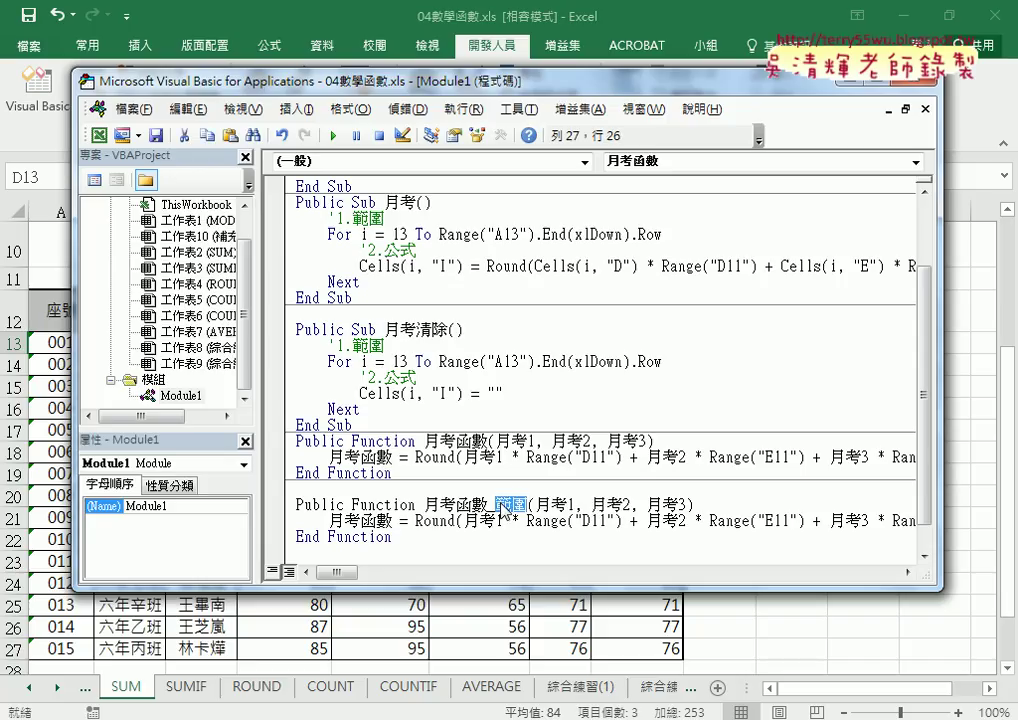
drag(567, 505, 686, 505)
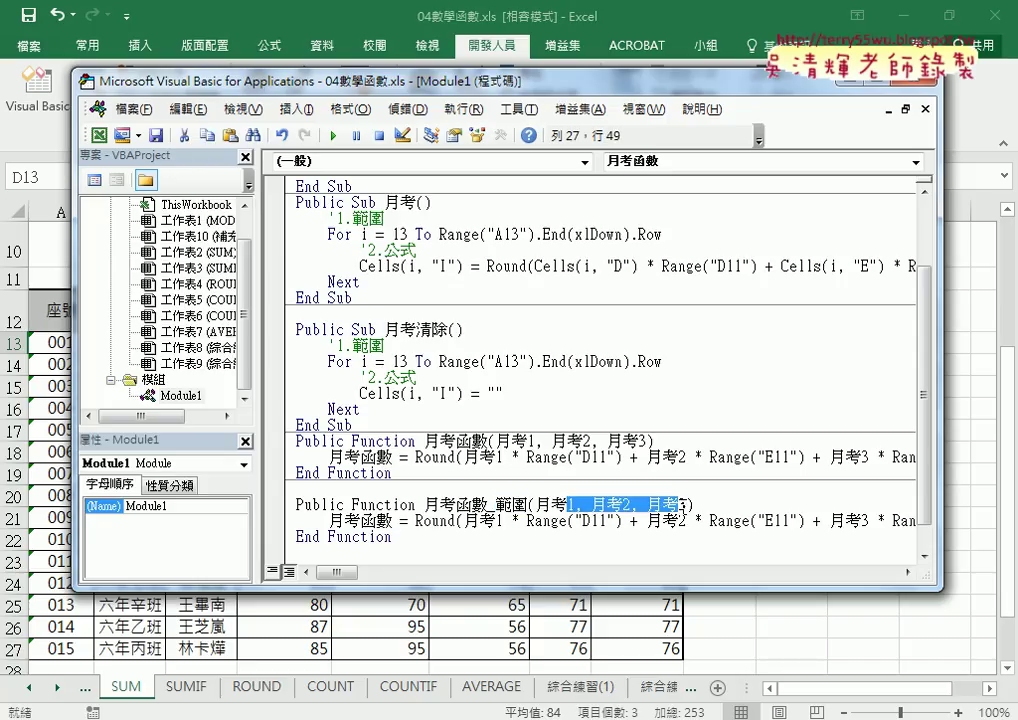
text(範圍)
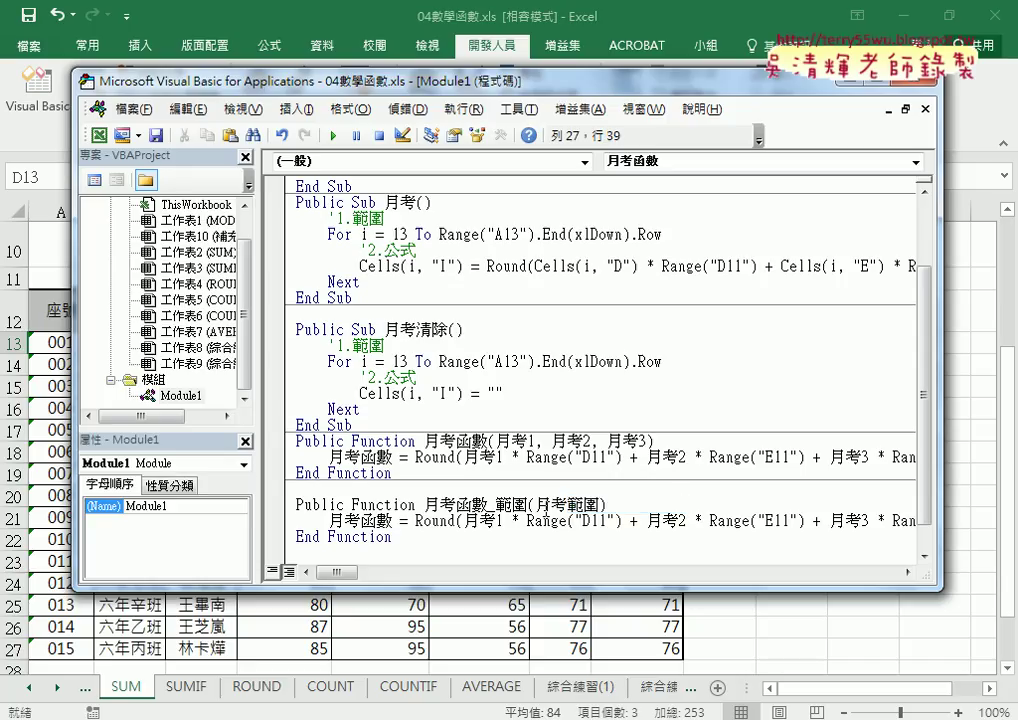
drag(535, 505, 597, 505)
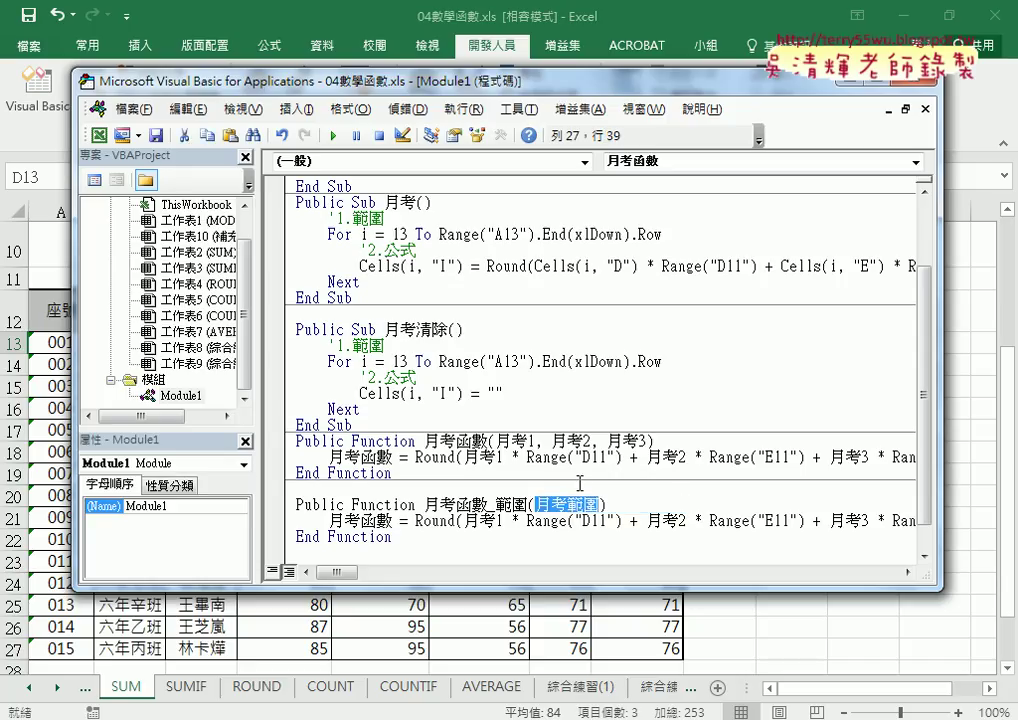
drag(496, 441, 650, 441)
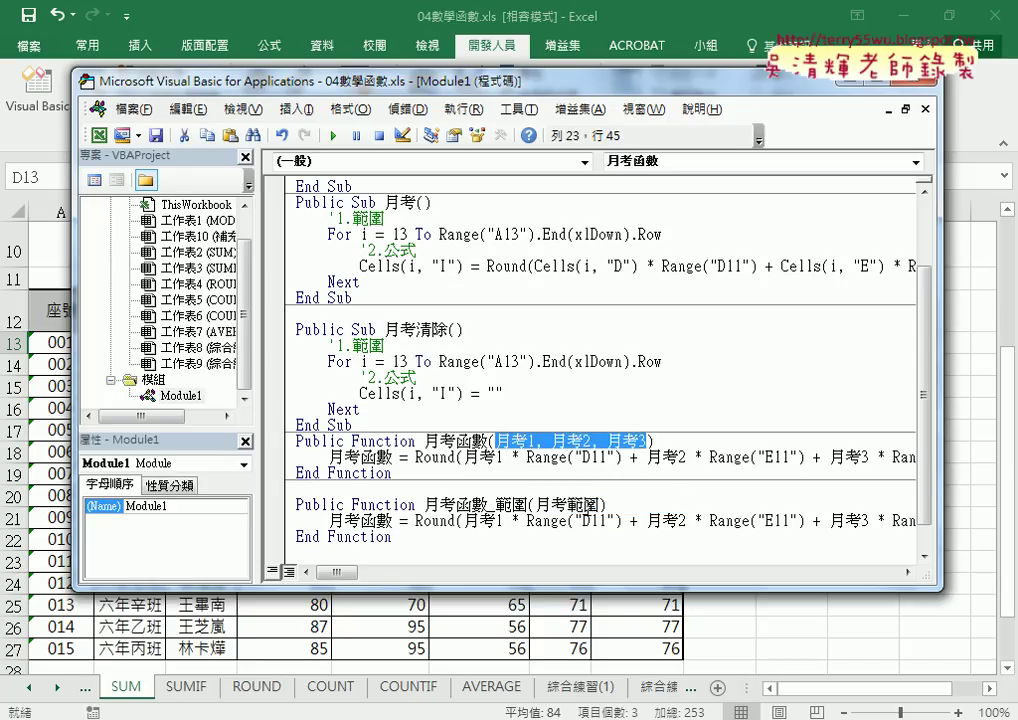
drag(535, 505, 597, 505)
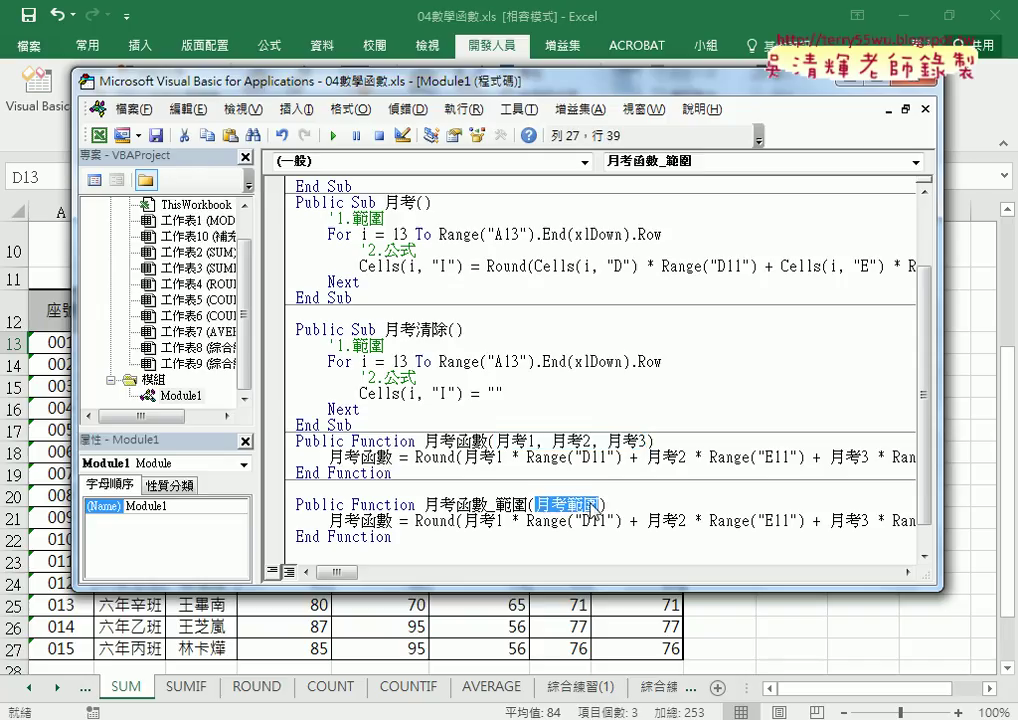
click(624, 505)
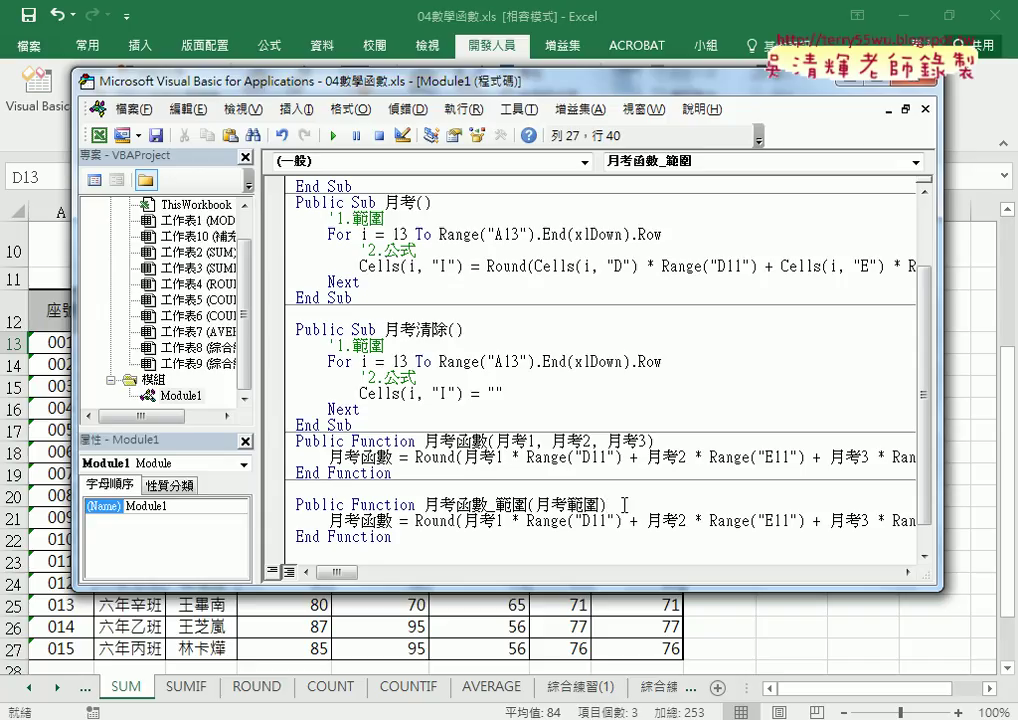
Step: Start a new first line in the 月考函數_範圍 body with 'a ='
key(Return)
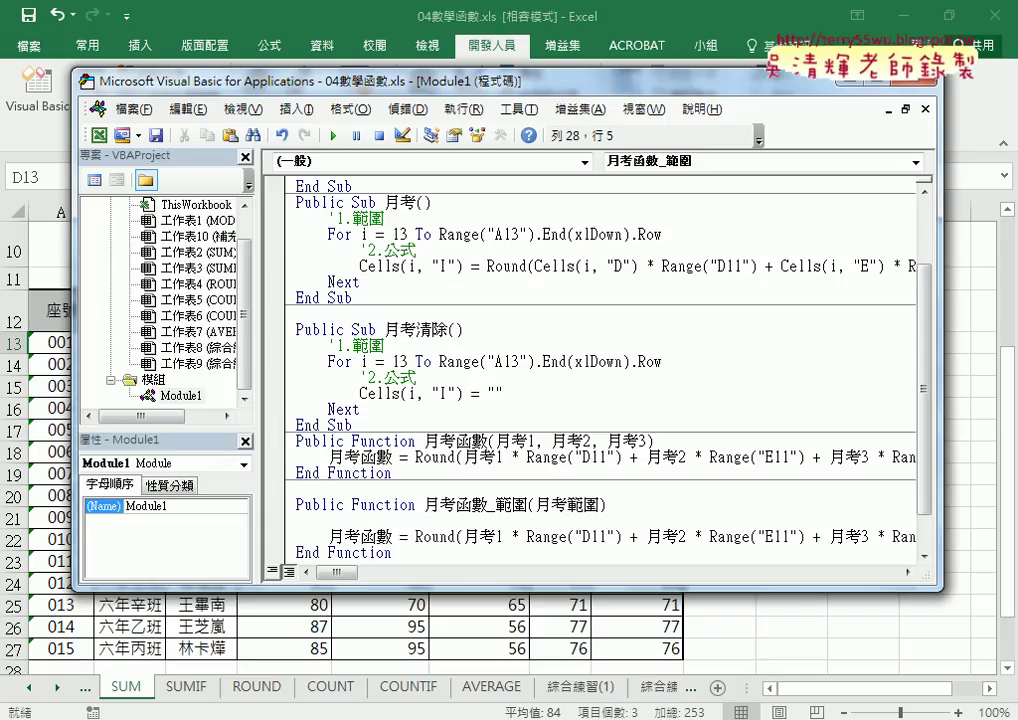
text(y)
key(BackSpace)
text(a)
text(=)
Step: Complete the line as a=月考範圍 using the copied parameter name
click(592, 510)
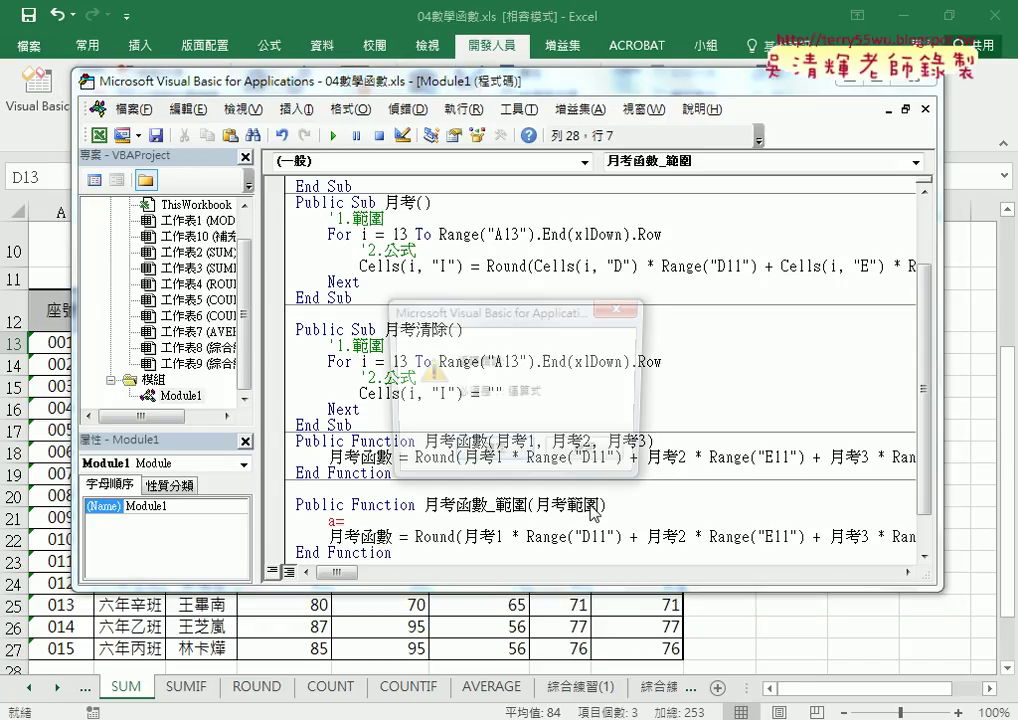
click(495, 455)
double_click(565, 505)
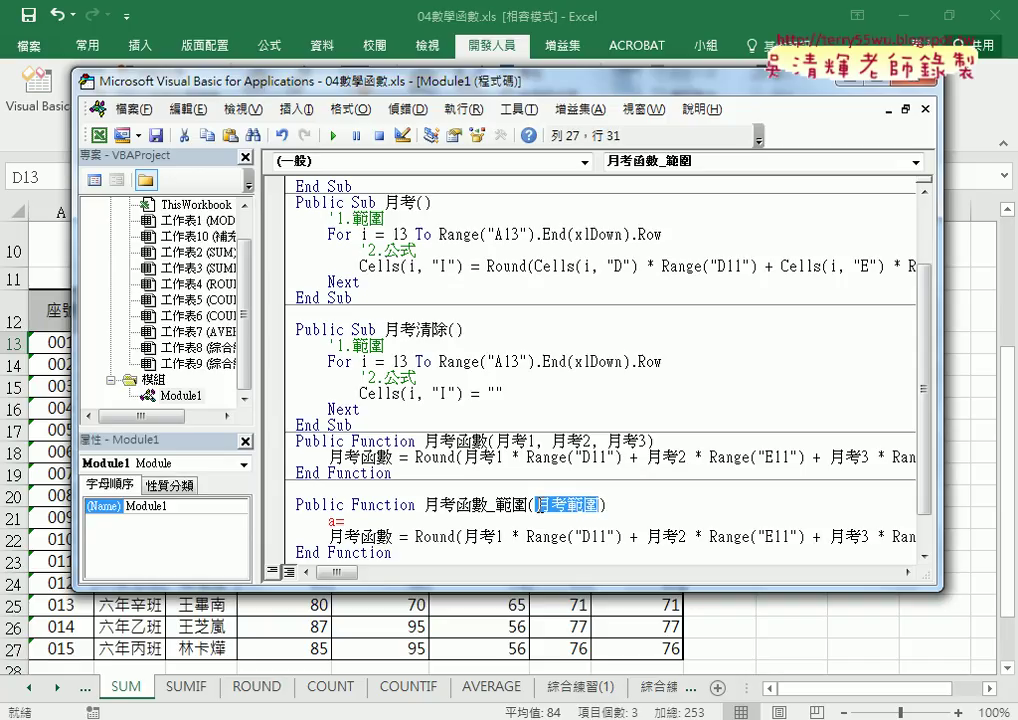
key(ctrl+c)
click(345, 520)
key(ctrl+v)
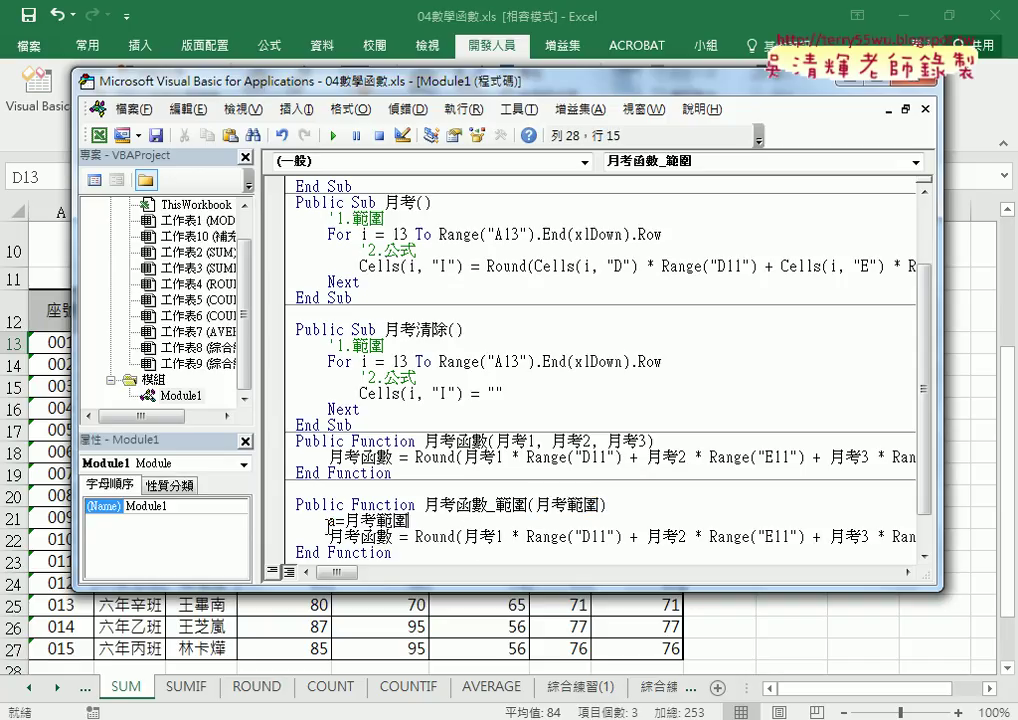
double_click(331, 521)
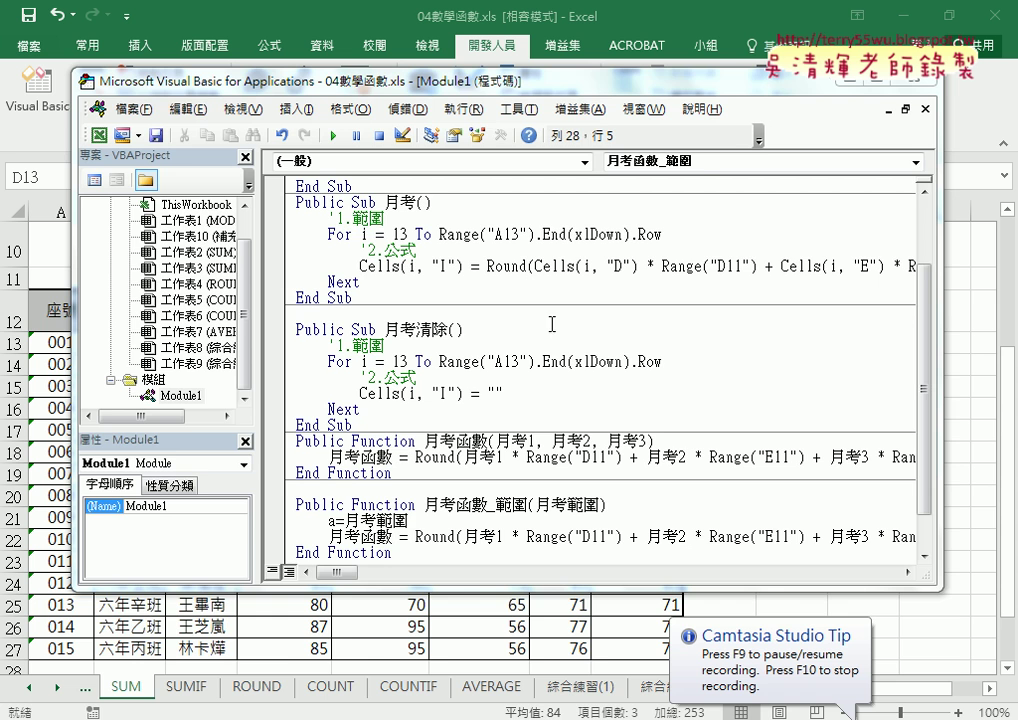
drag(525, 83, 518, 383)
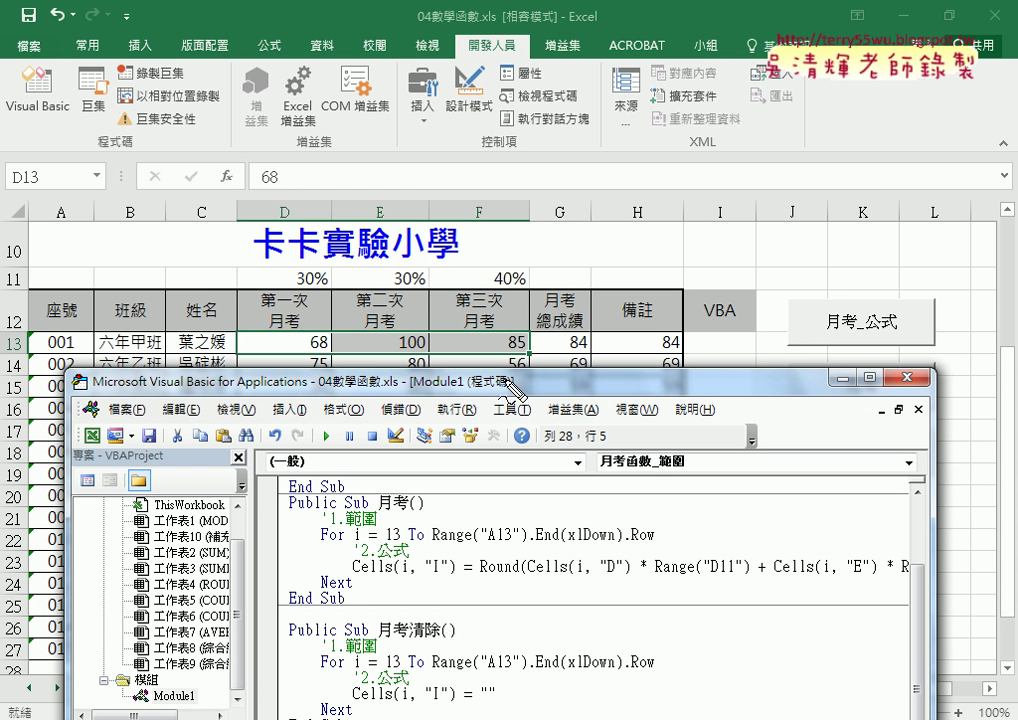
mouse_move(237, 330)
mouse_down()
mouse_move(248, 350)
mouse_move(232, 354)
mouse_up()
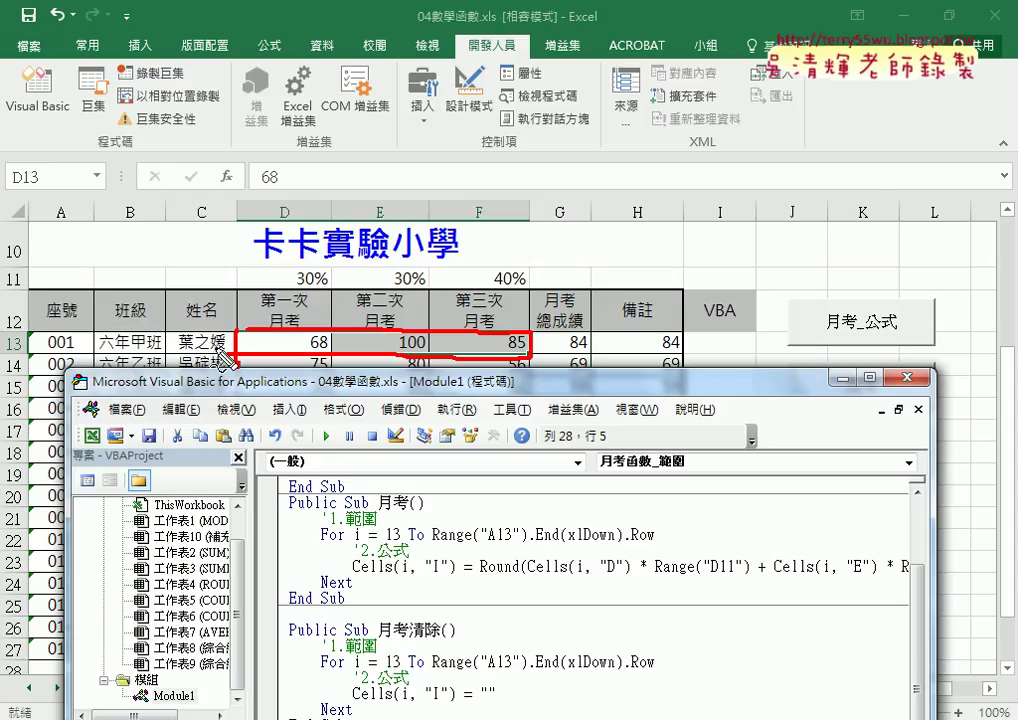
mouse_move(104, 322)
mouse_down()
mouse_move(95, 348)
mouse_move(120, 330)
mouse_up()
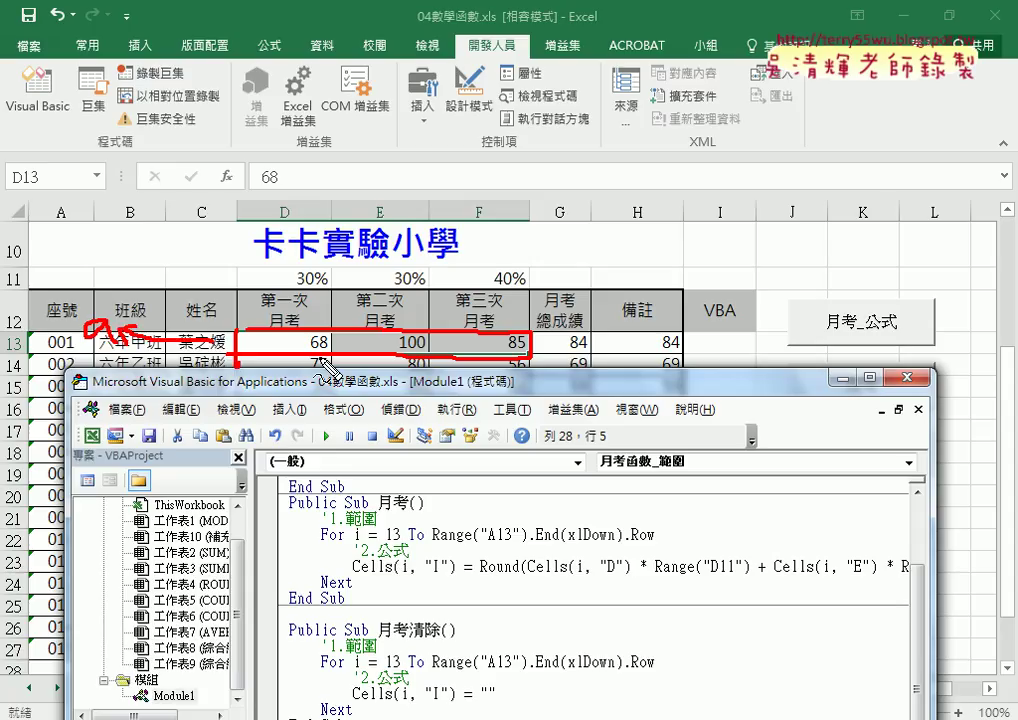
drag(312, 336, 314, 356)
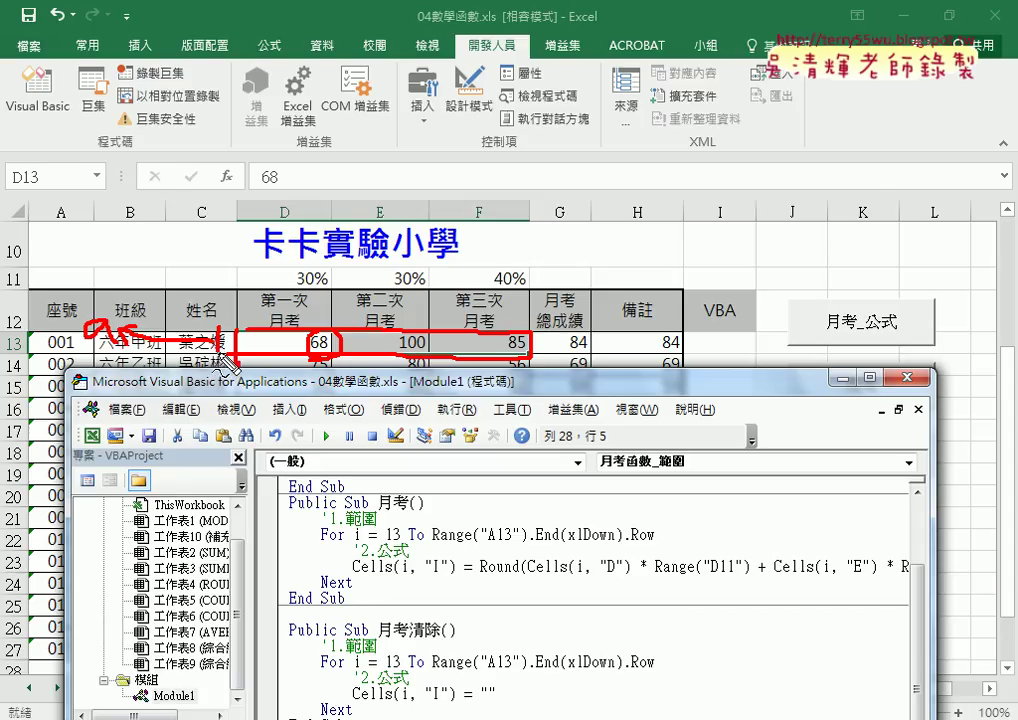
drag(287, 288, 287, 312)
drag(374, 300, 412, 322)
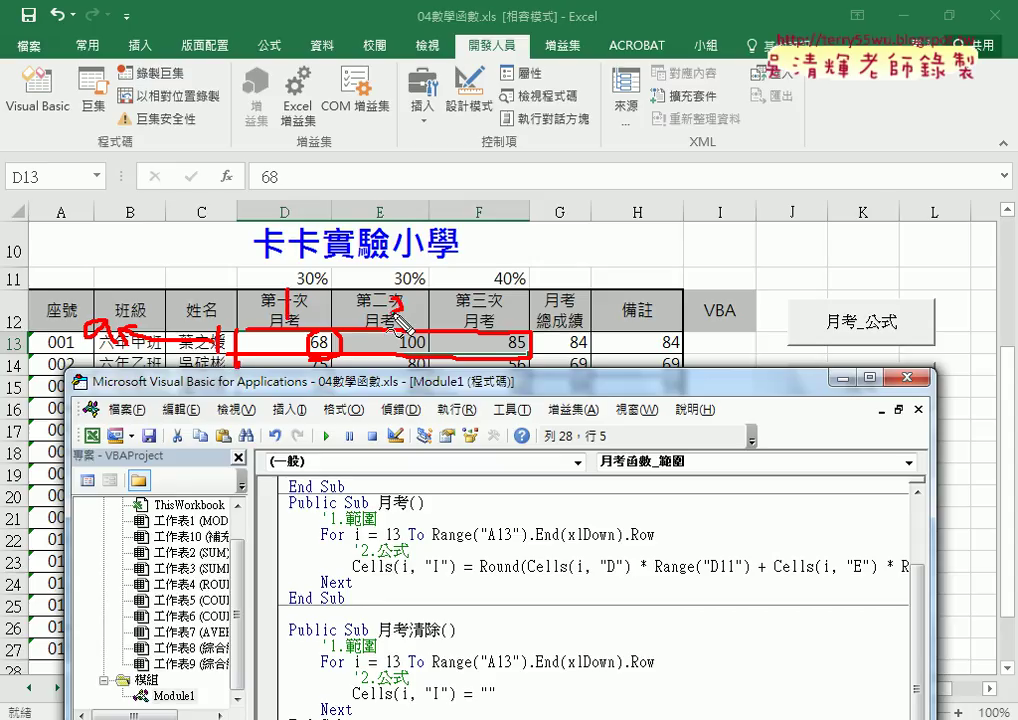
drag(456, 292, 460, 320)
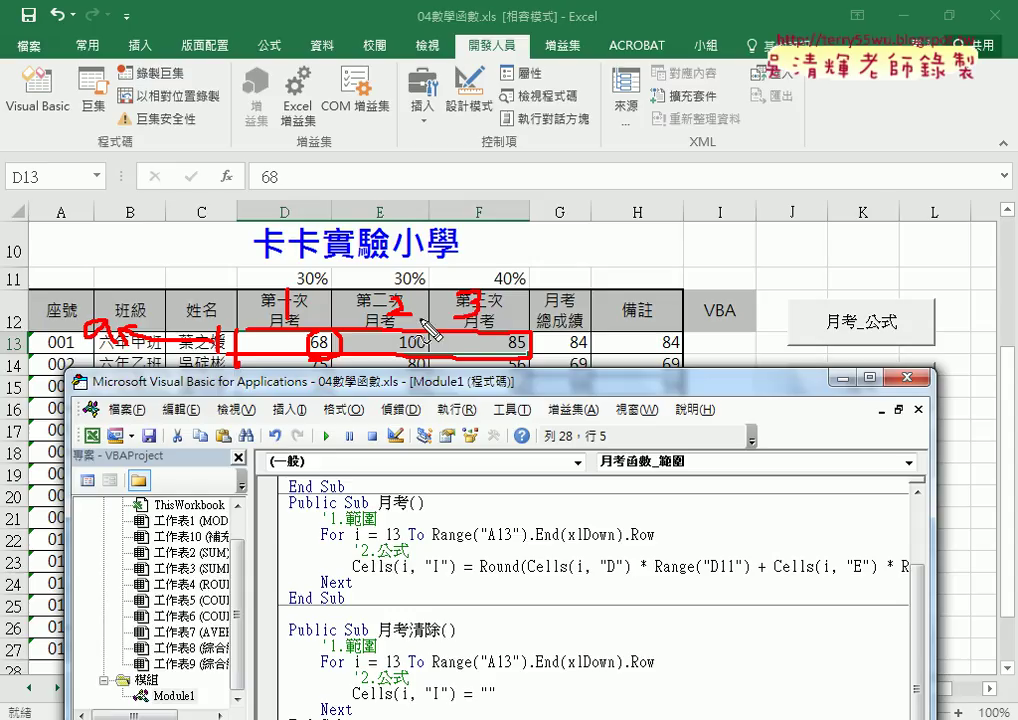
mouse_move(297, 168)
mouse_down()
mouse_move(312, 188)
mouse_move(340, 153)
mouse_up()
mouse_move(363, 164)
mouse_down()
mouse_move(368, 189)
mouse_move(408, 195)
mouse_up()
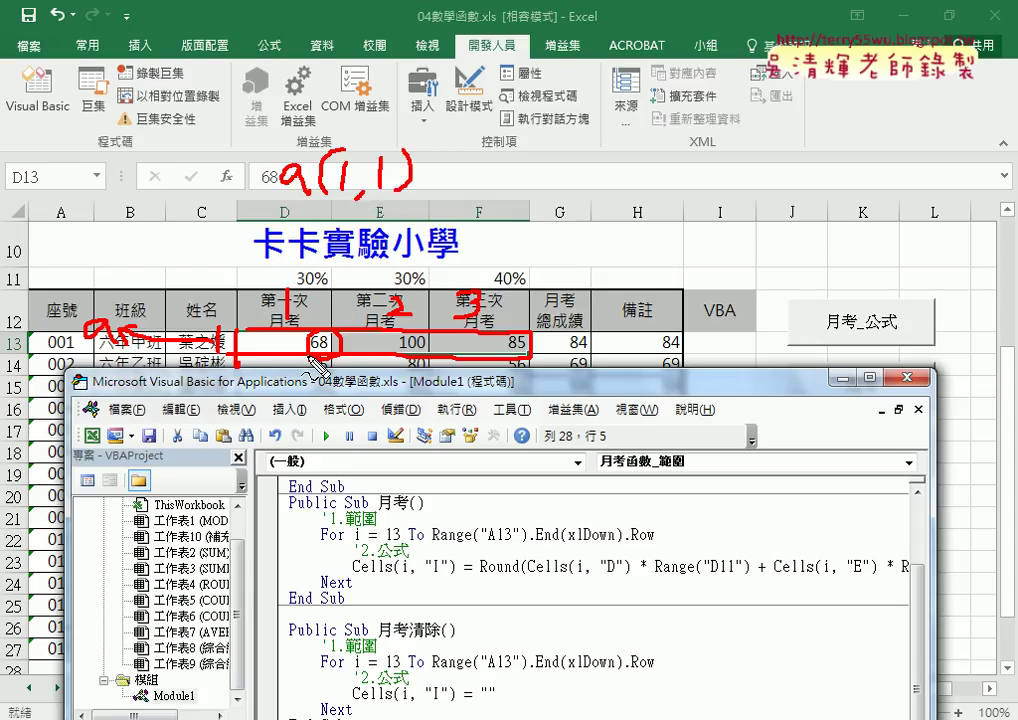
drag(410, 342, 396, 332)
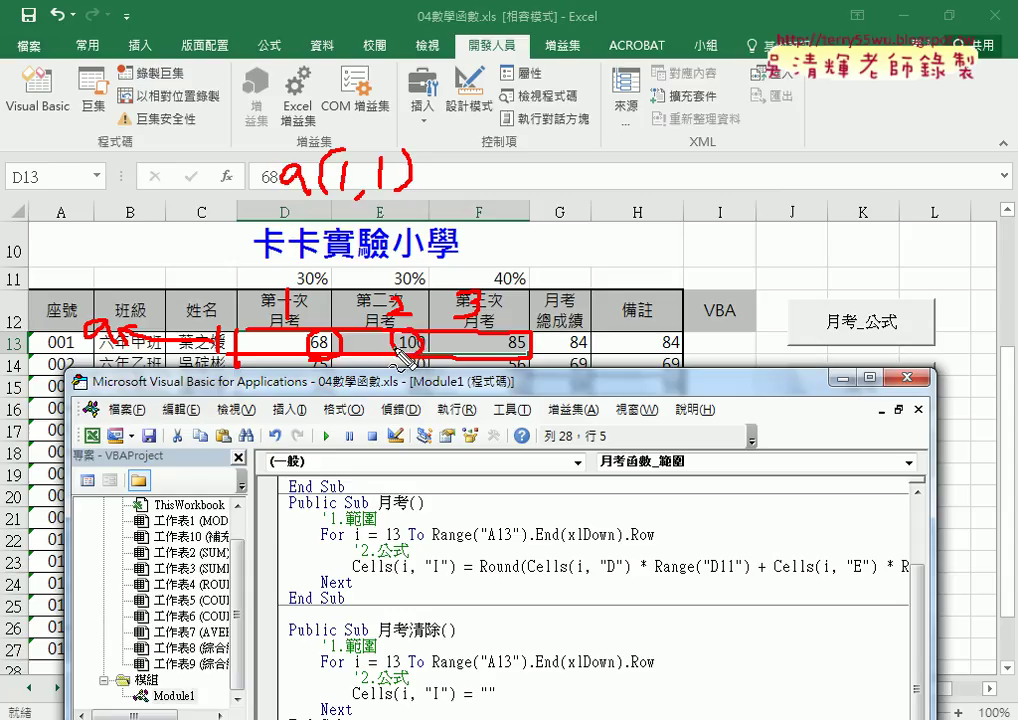
mouse_move(486, 171)
mouse_down()
mouse_move(468, 188)
mouse_move(493, 190)
mouse_up()
drag(522, 135, 518, 192)
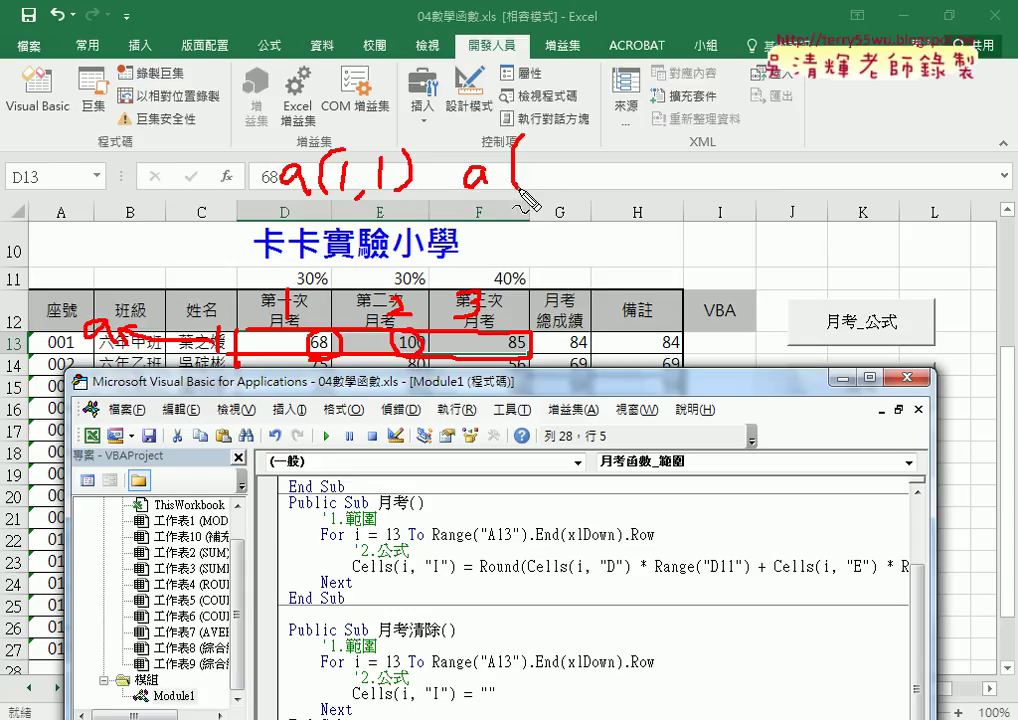
mouse_move(543, 142)
mouse_down()
mouse_move(546, 190)
mouse_move(590, 185)
mouse_up()
drag(591, 140, 598, 195)
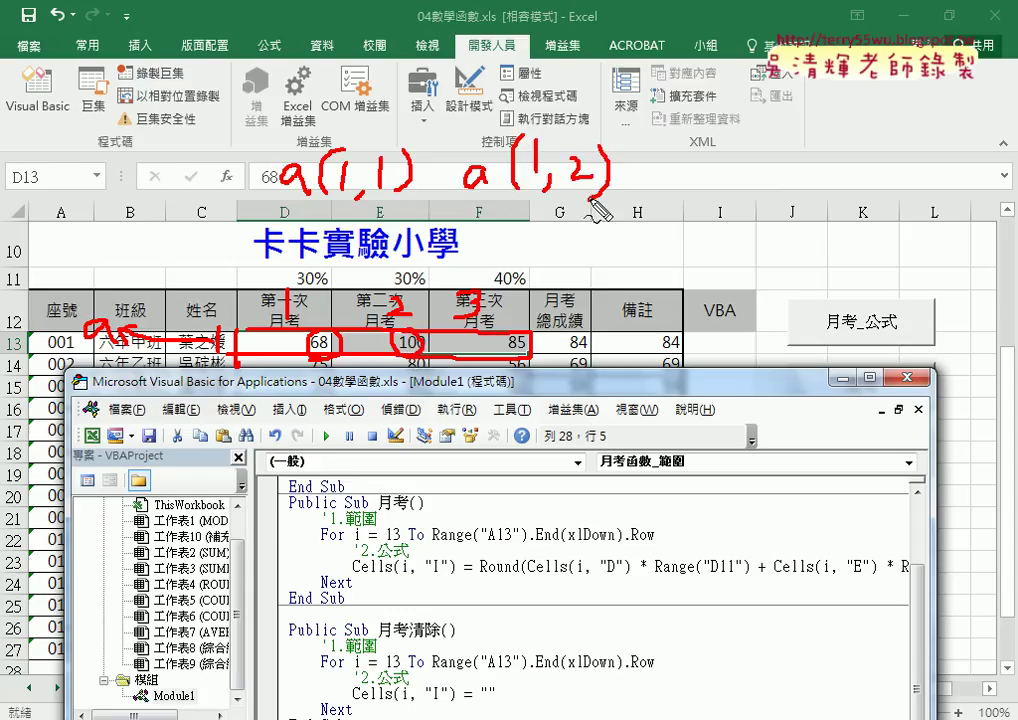
drag(500, 326, 504, 328)
drag(672, 180, 676, 196)
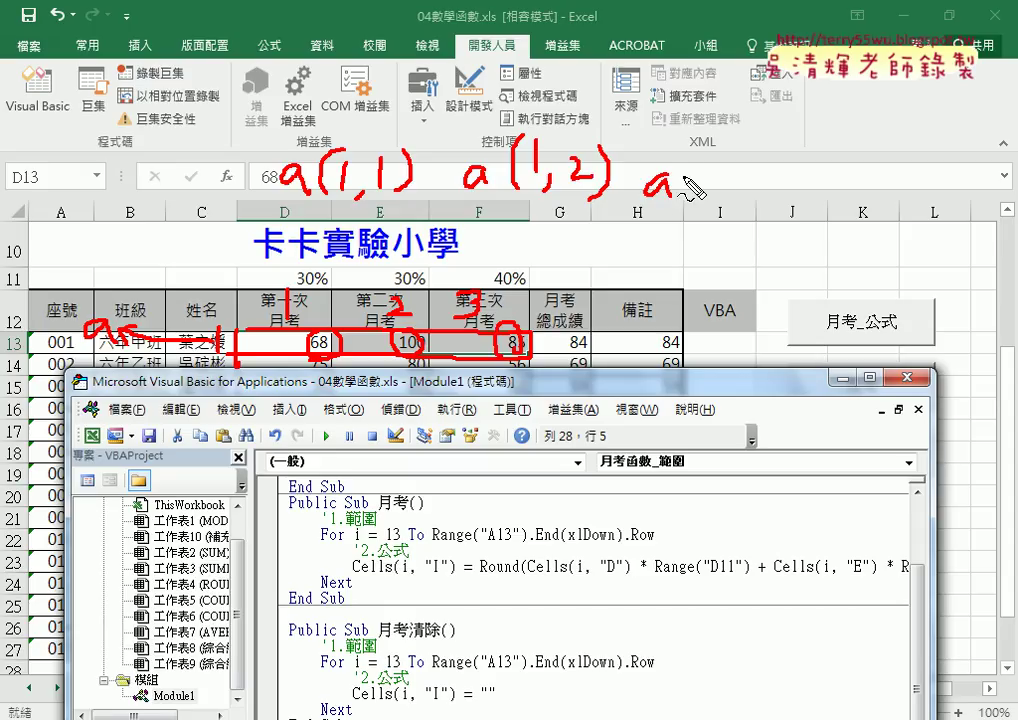
drag(716, 132, 711, 205)
mouse_move(729, 170)
mouse_down()
mouse_move(735, 200)
mouse_move(748, 202)
mouse_up()
mouse_move(762, 155)
mouse_down()
mouse_move(764, 200)
mouse_move(786, 205)
mouse_up()
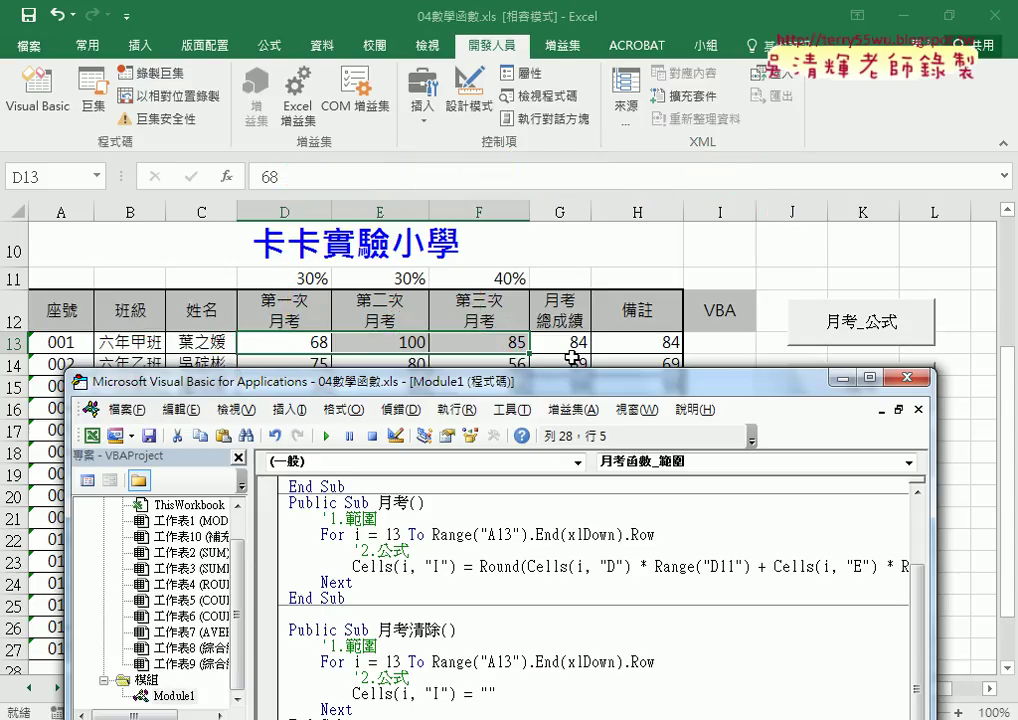
drag(546, 381, 548, 131)
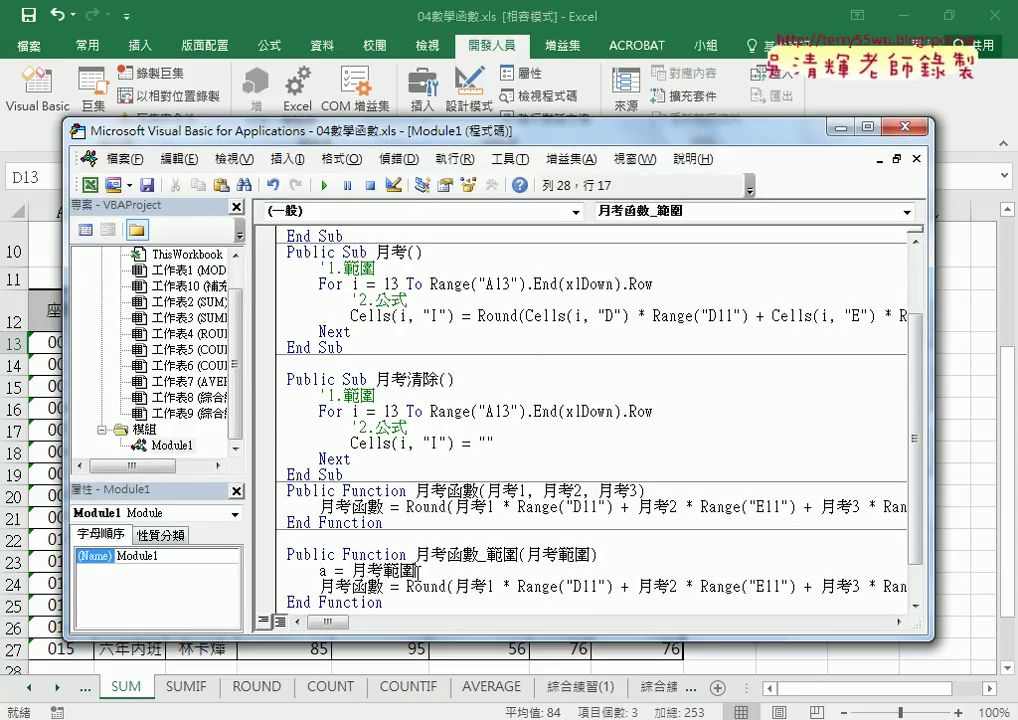
Step: Replace 月考1 in the Round line with a(1,1)
double_click(383, 570)
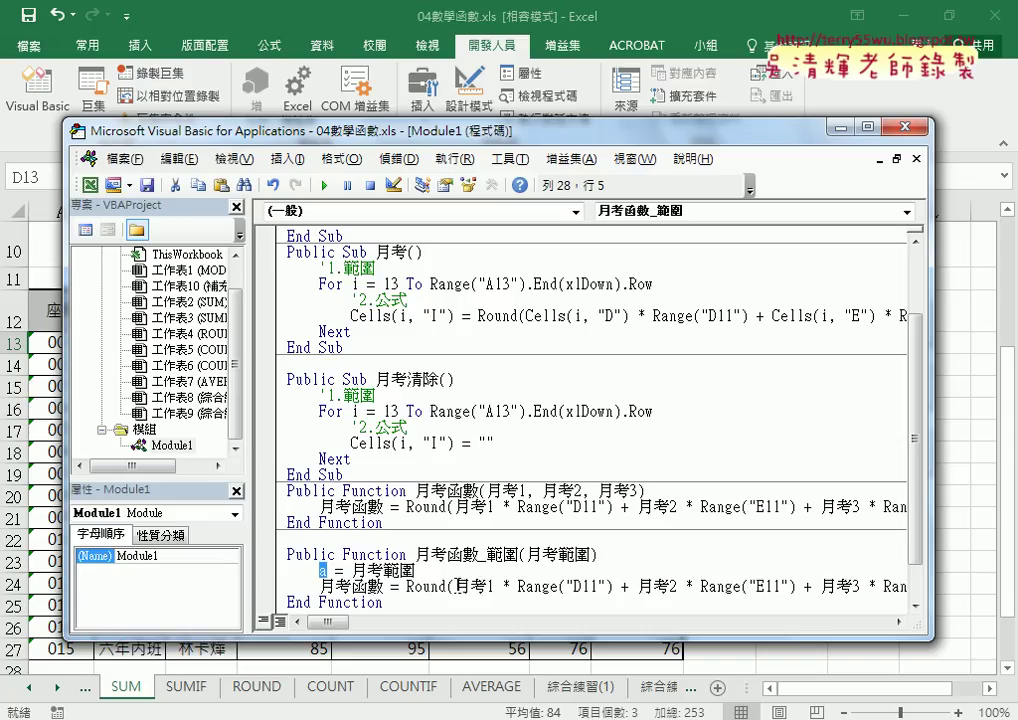
drag(454, 587, 498, 591)
text(a)
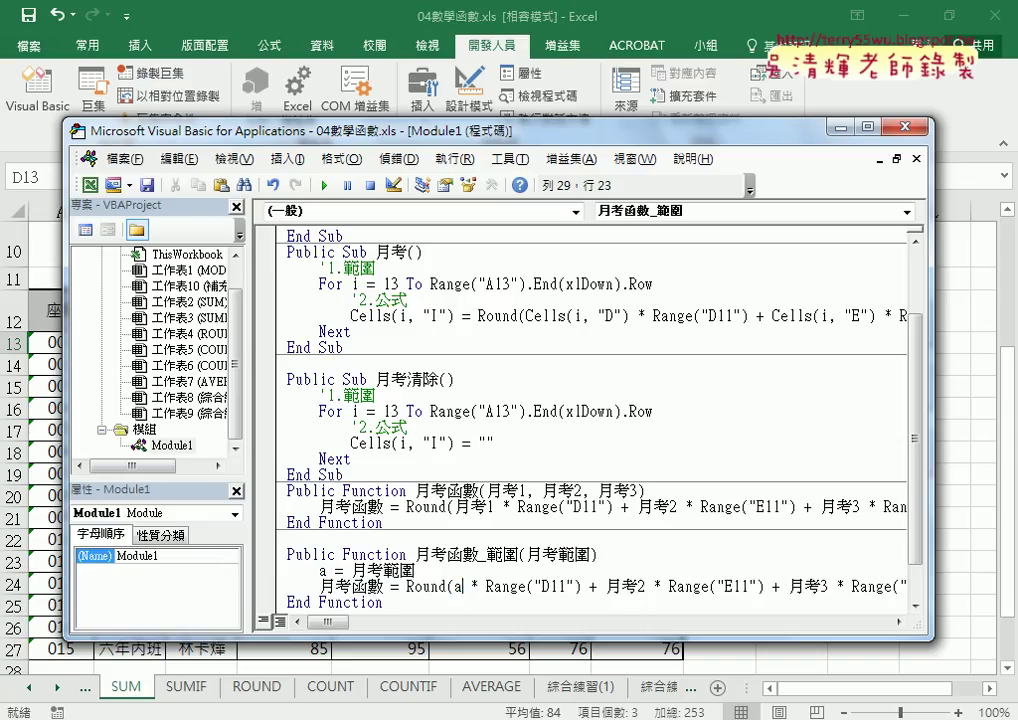
text((1,)
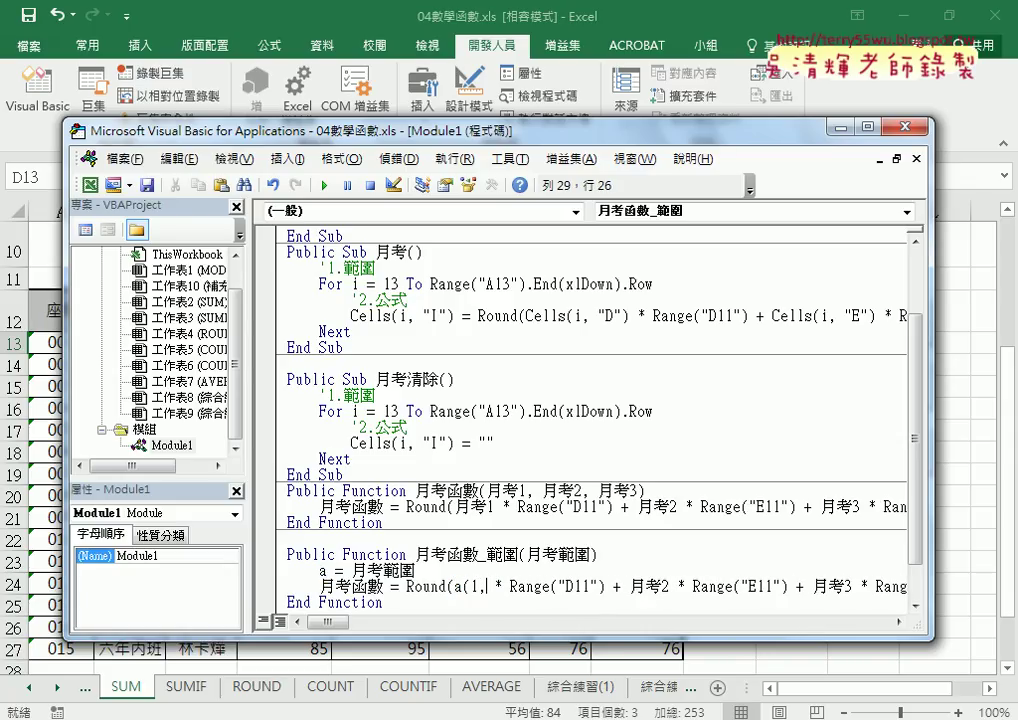
text(1))
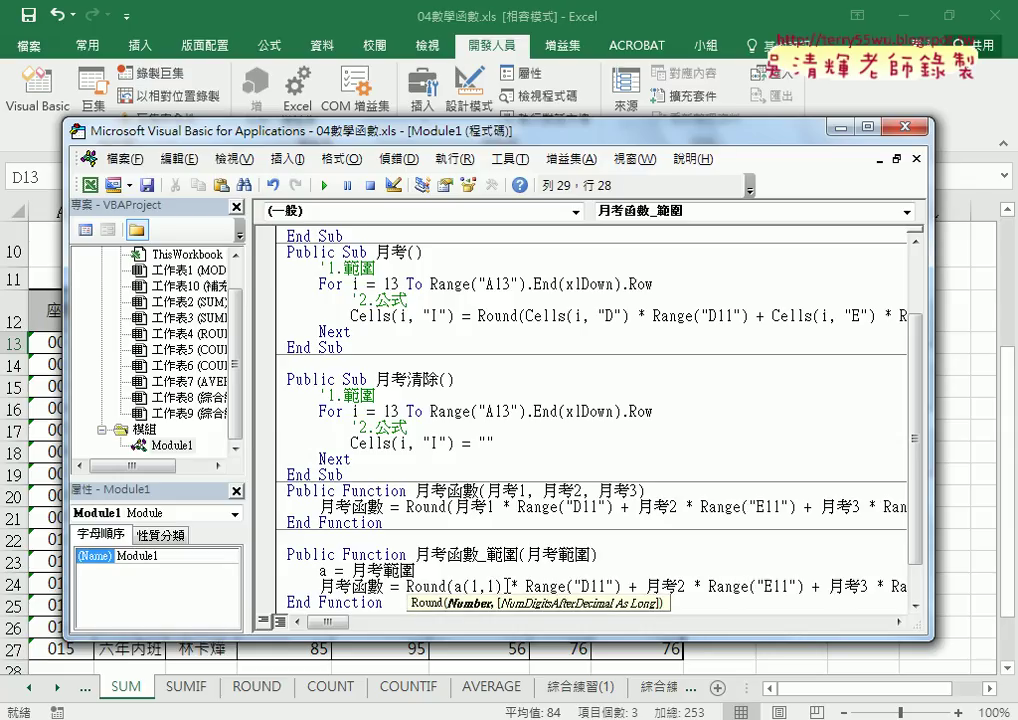
click(646, 588)
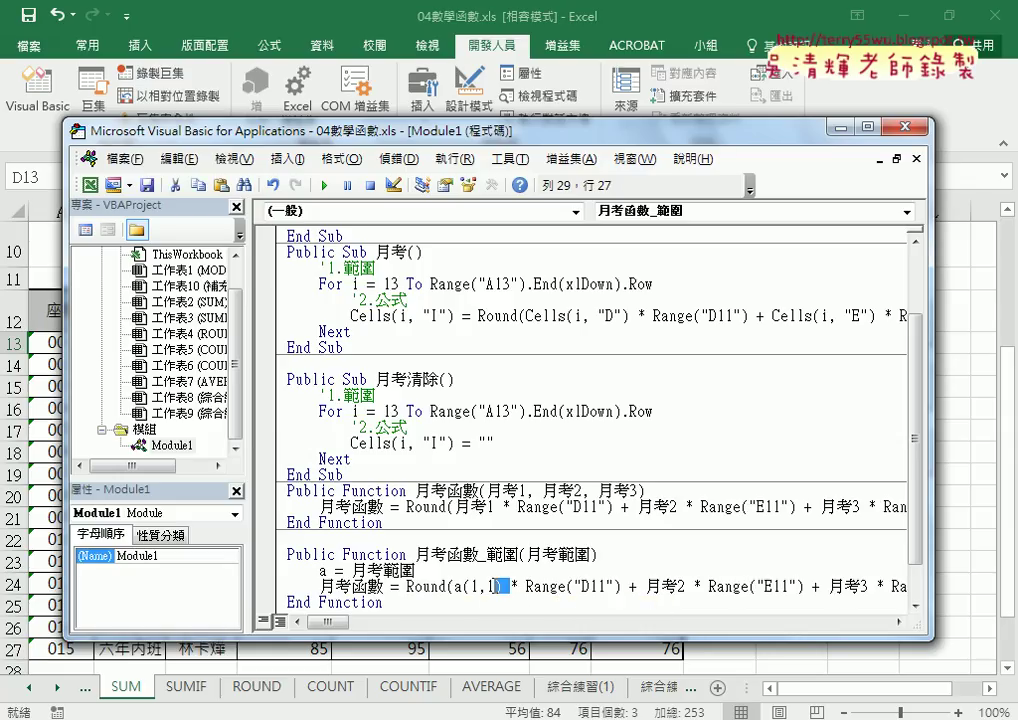
drag(512, 588, 453, 588)
key(ctrl+c)
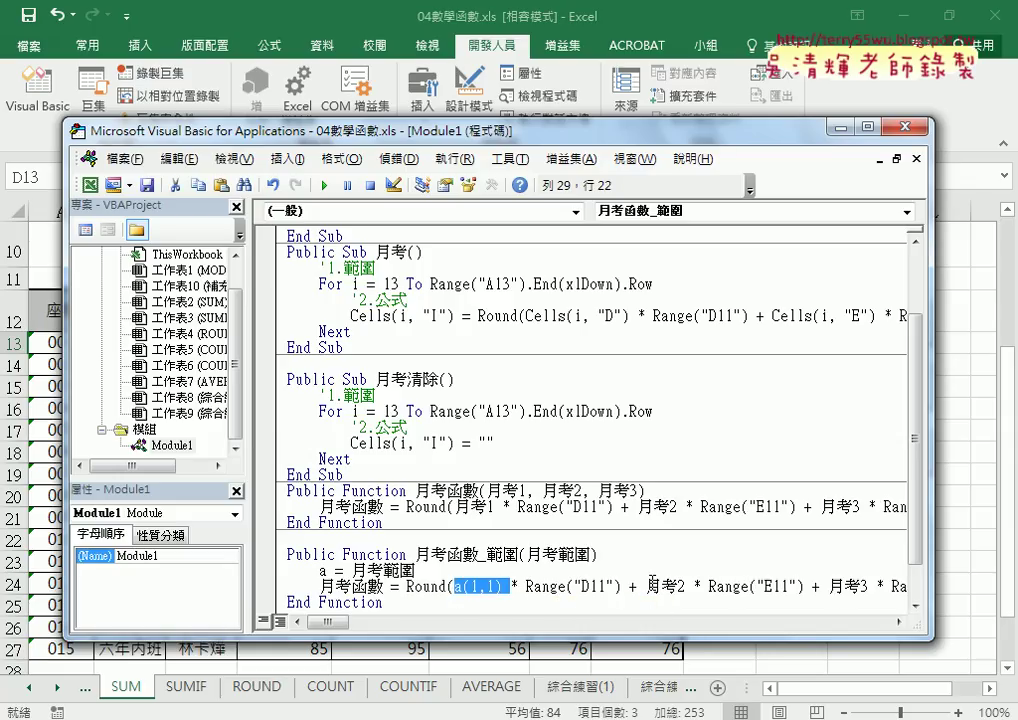
Step: Replace 月考2 and 月考3 with a(1,2) and a(1,3)
double_click(660, 587)
key(ctrl+v)
double_click(684, 587)
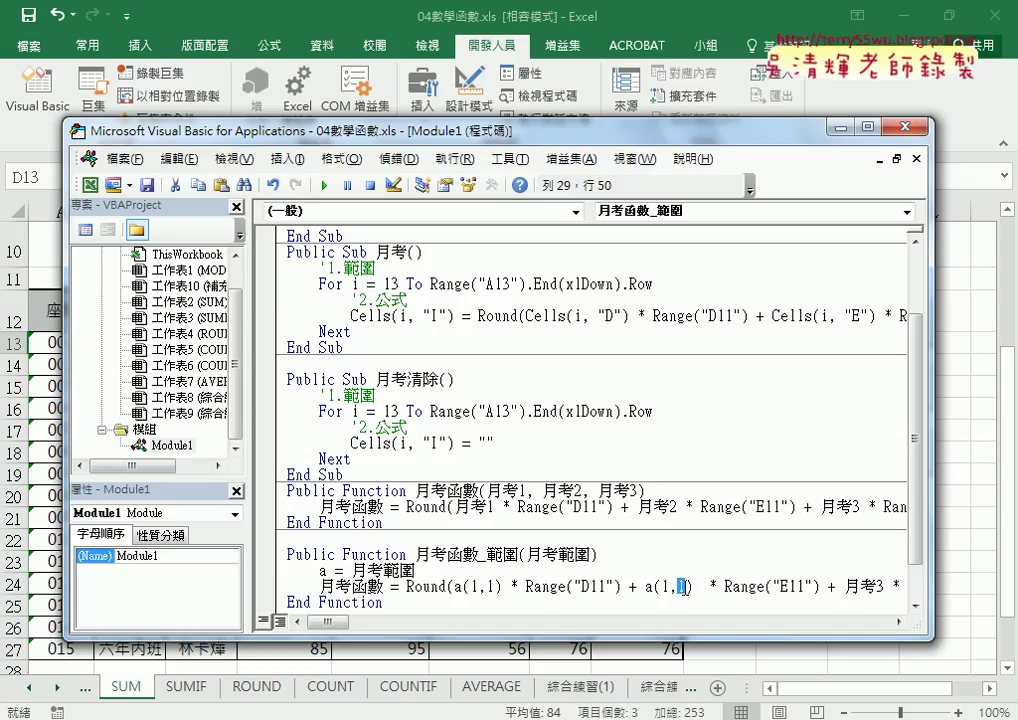
text(2)
double_click(878, 587)
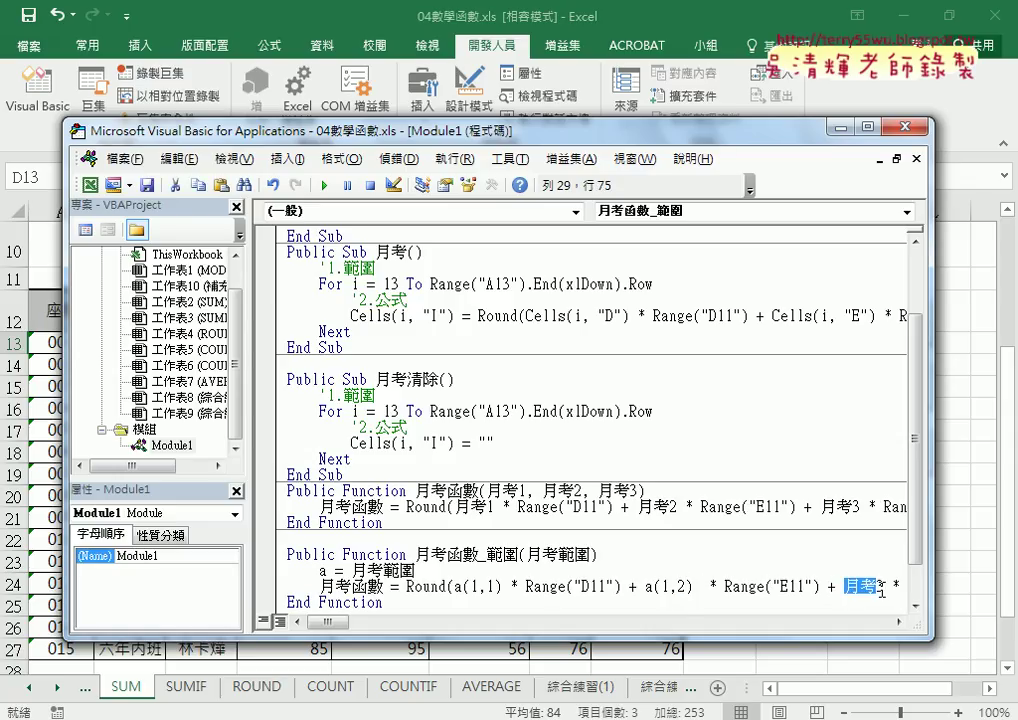
key(ctrl+v)
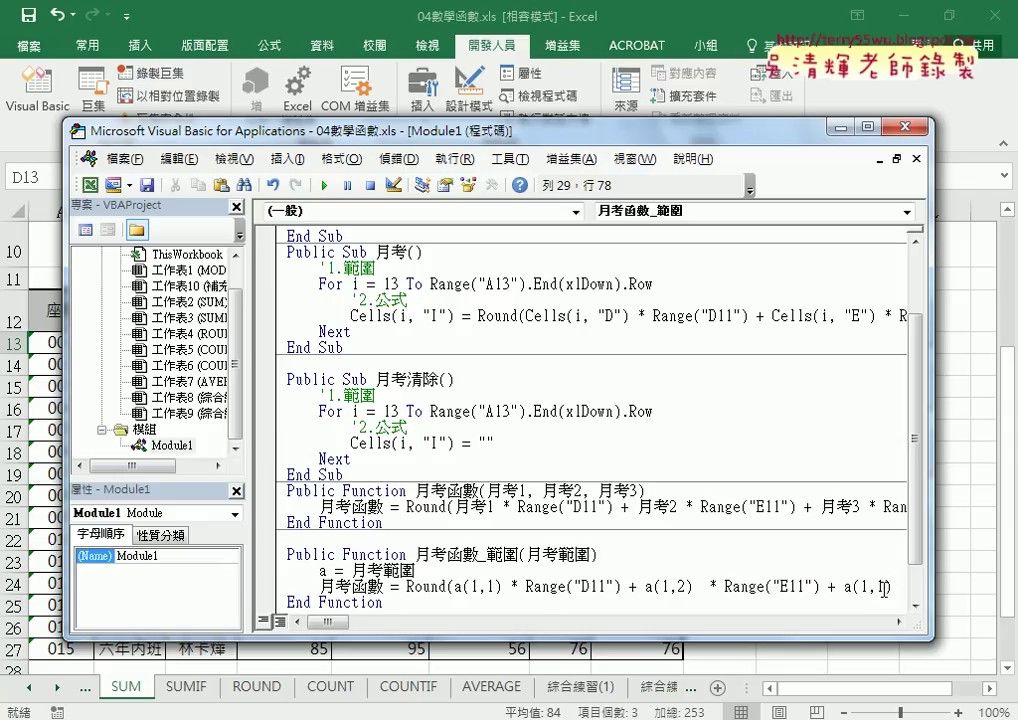
double_click(880, 587)
text(3)
Step: Change the result line's assigned name from 月考函數 to 月考函數_範圍
drag(420, 553, 521, 554)
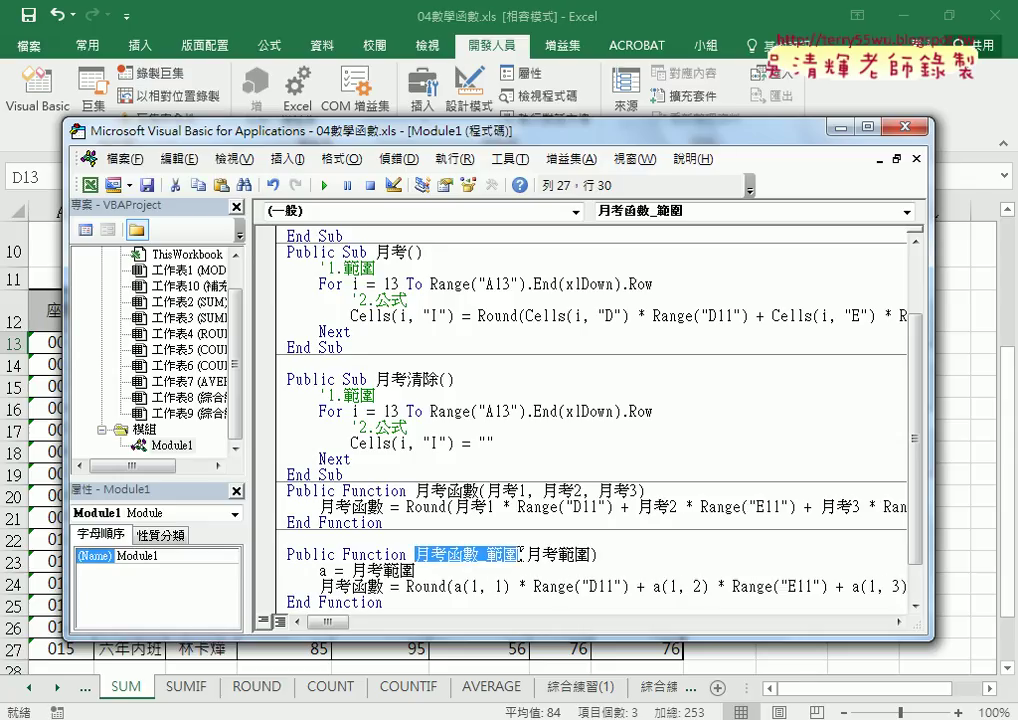
drag(383, 586, 321, 587)
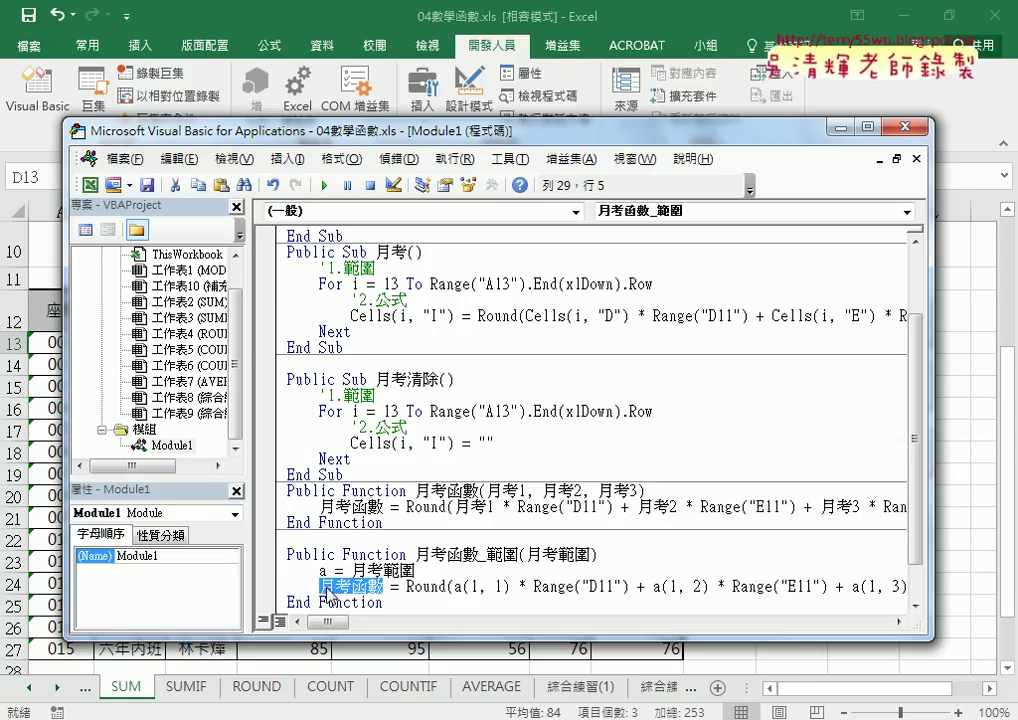
key(ctrl+v)
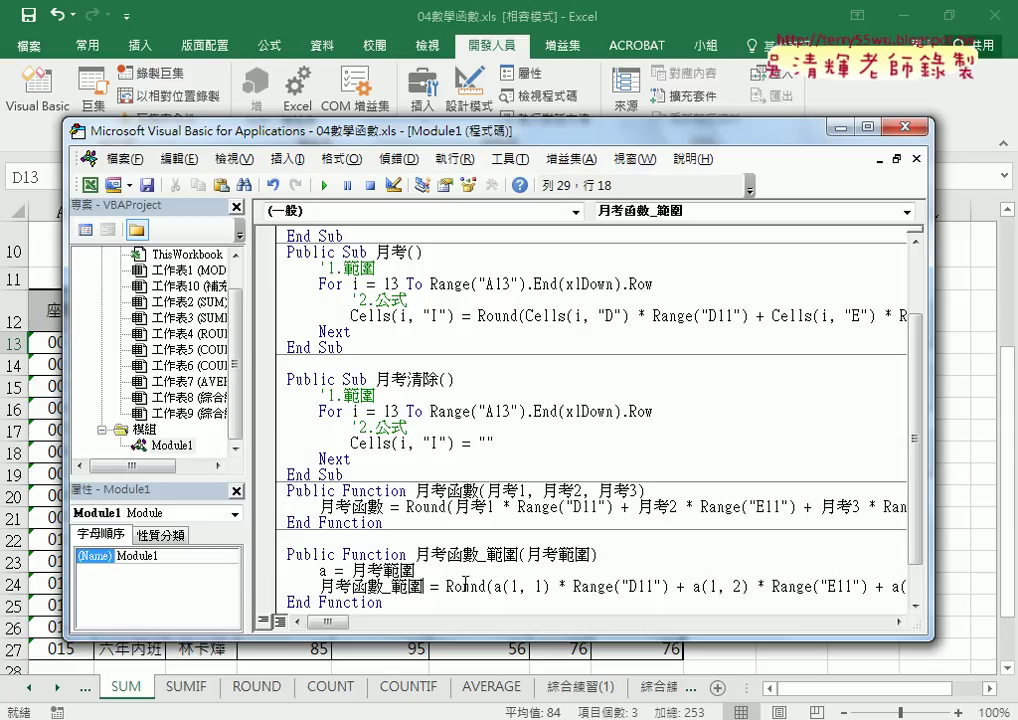
Step: Enter =月考函數_範圍(D13:F13) in I13 and fill it down to I27, giving 84 through 76
click(963, 556)
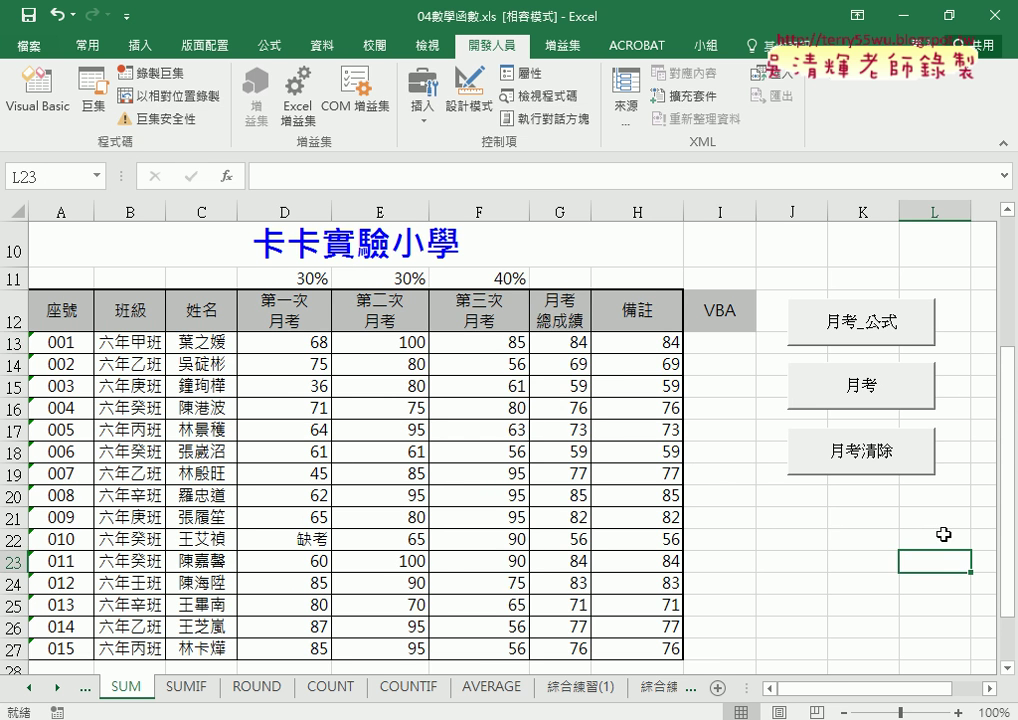
click(720, 342)
click(227, 176)
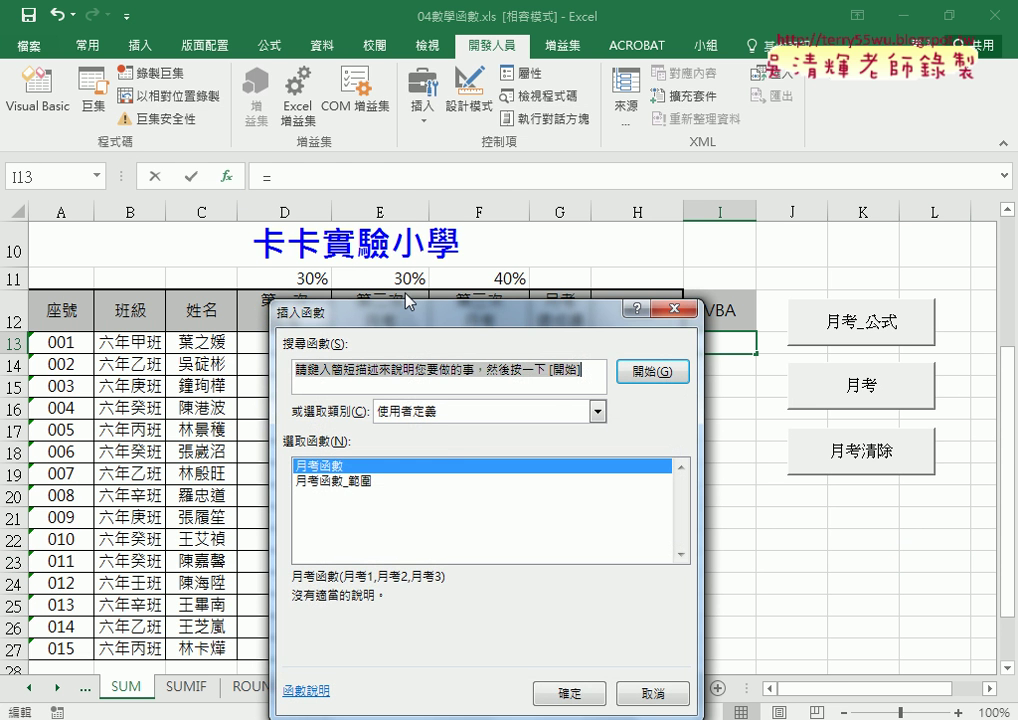
double_click(360, 480)
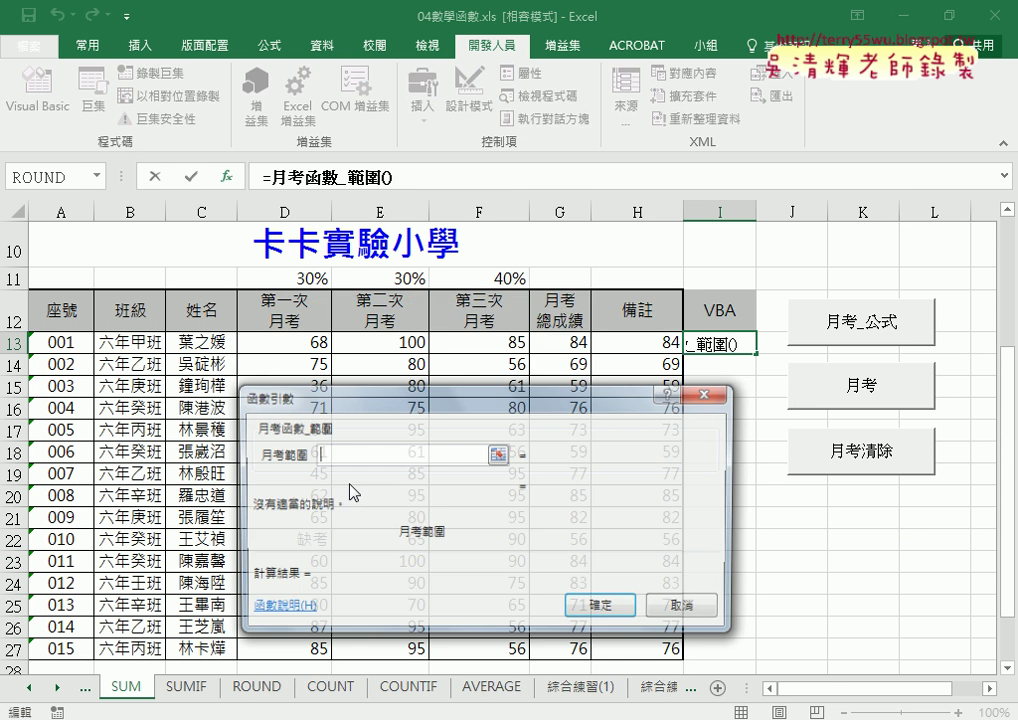
drag(272, 343, 488, 346)
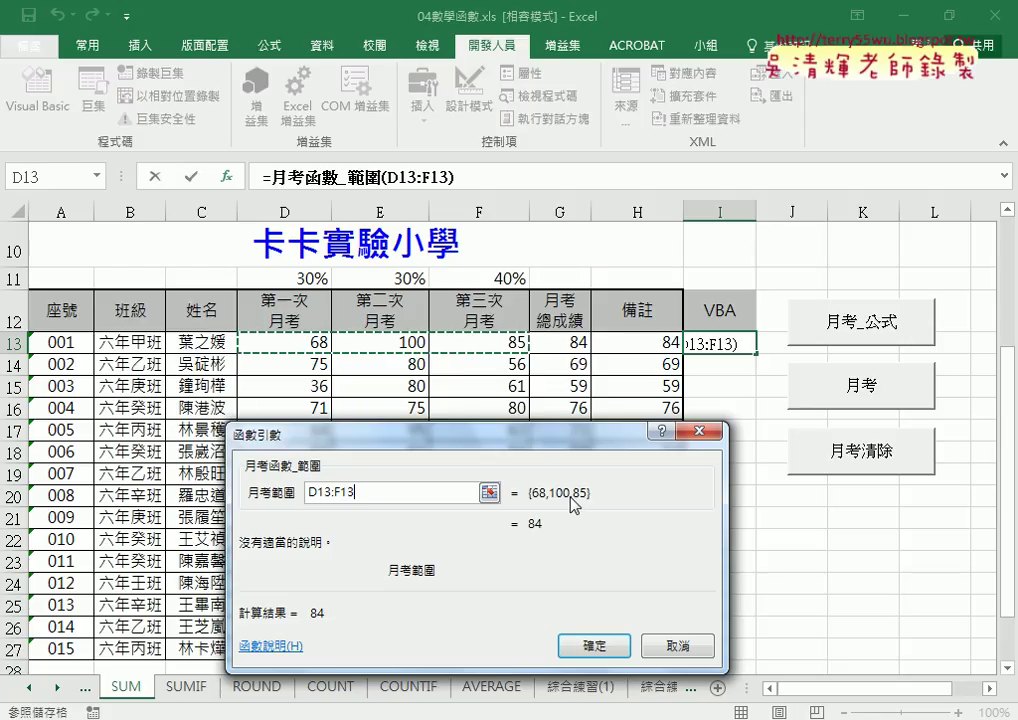
click(590, 648)
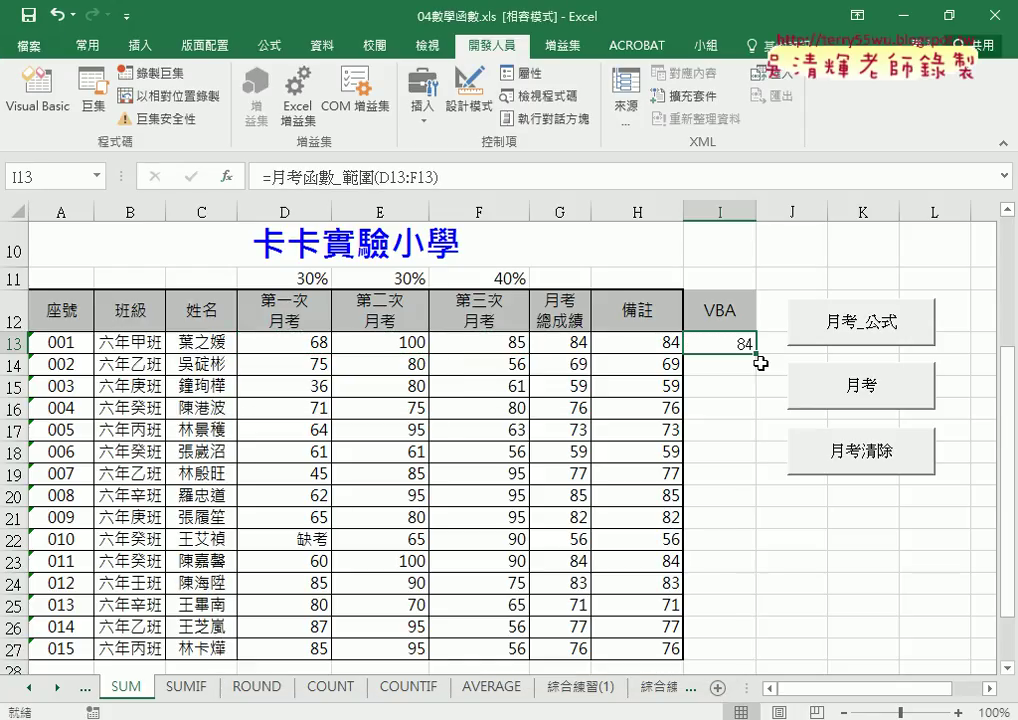
double_click(757, 352)
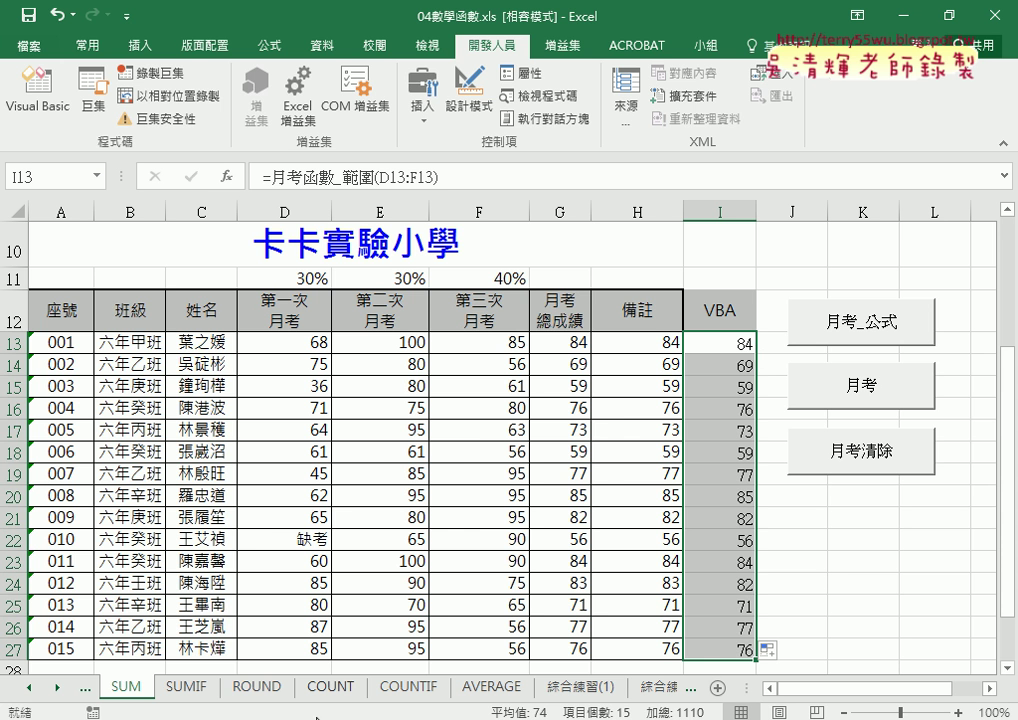
click(159, 697)
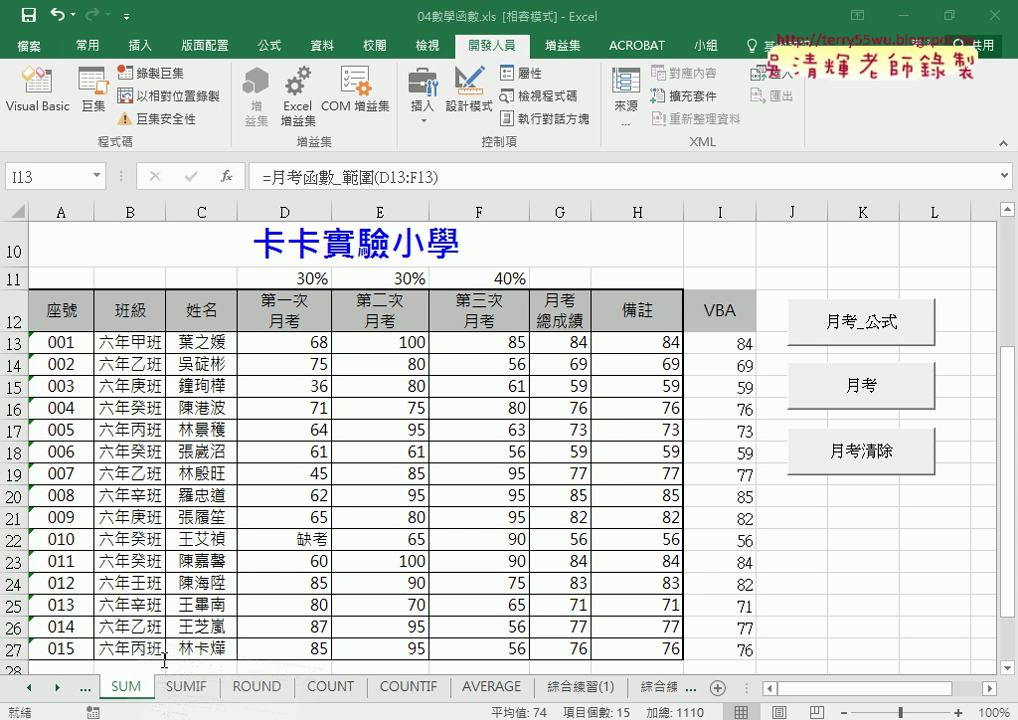
Step: In the 04數學函數程式碼 notes, find section 2.自訂函數 and select the line 'a = 月考範圍' in the 月考函數_範圍 code
scroll(319, 497, down, 3)
scroll(319, 497, down, 2)
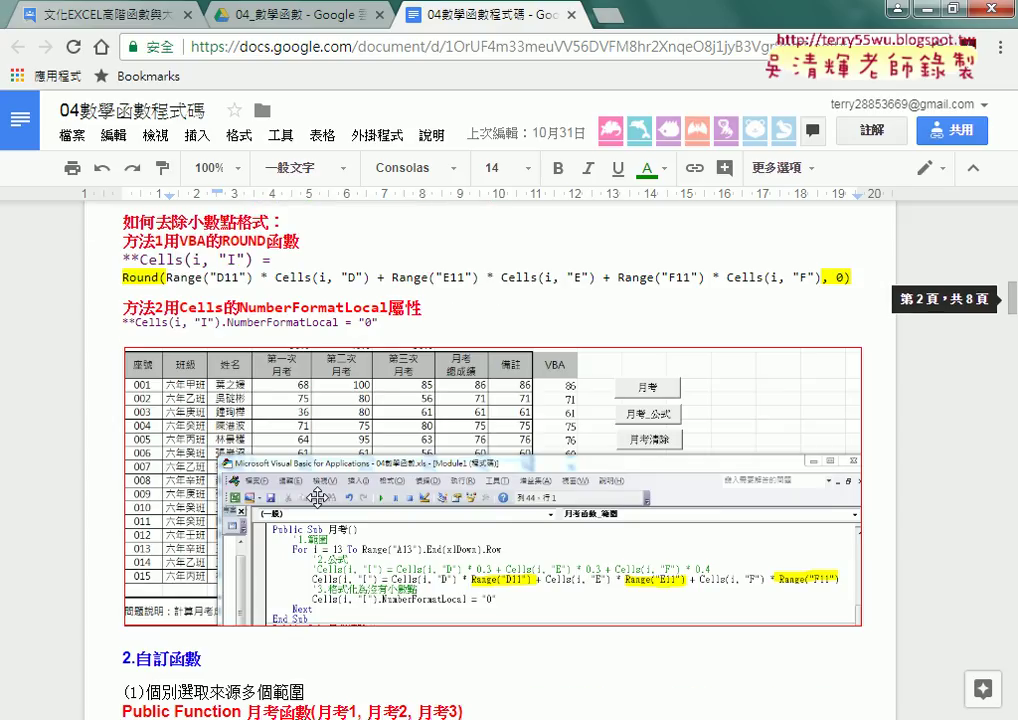
scroll(319, 497, down, 2)
scroll(319, 497, down, 2)
drag(122, 260, 201, 260)
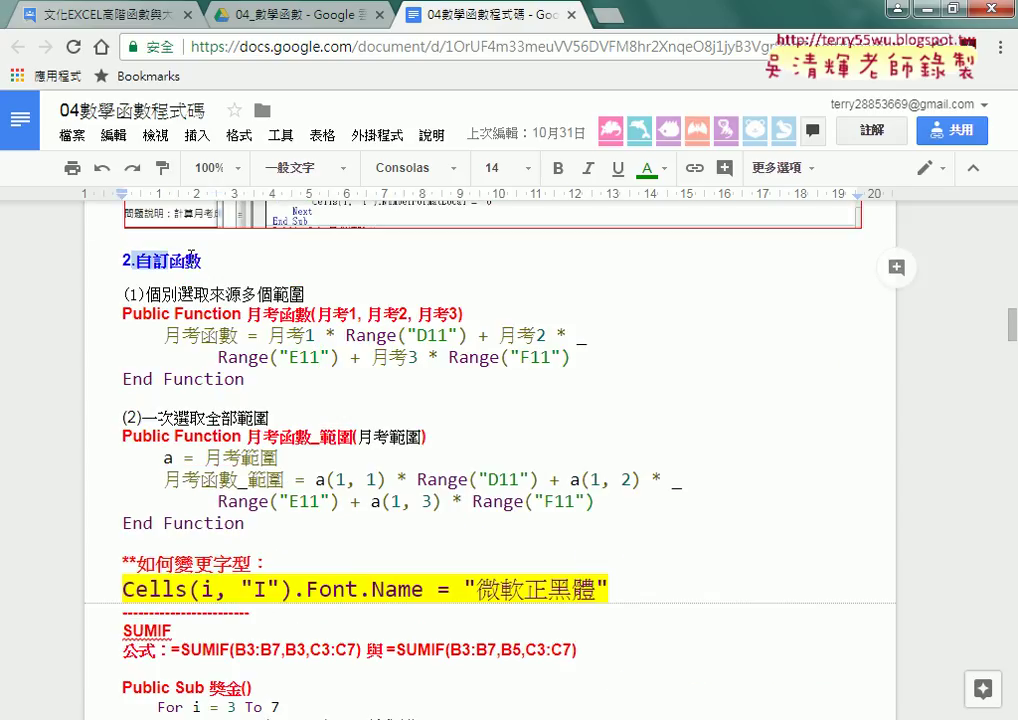
click(249, 479)
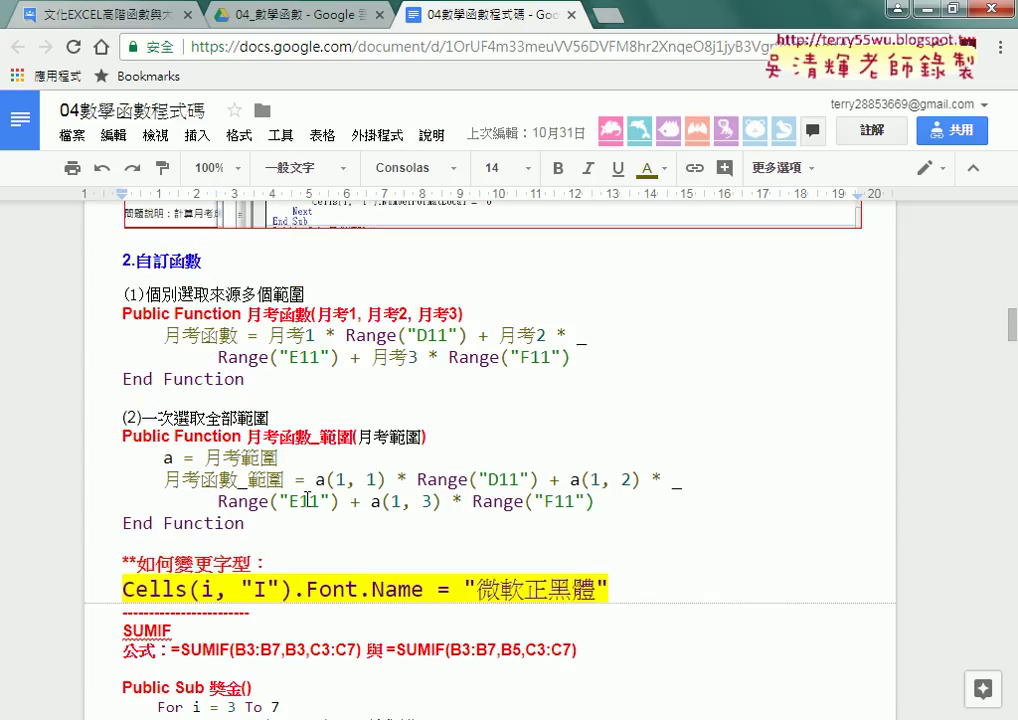
drag(278, 458, 163, 458)
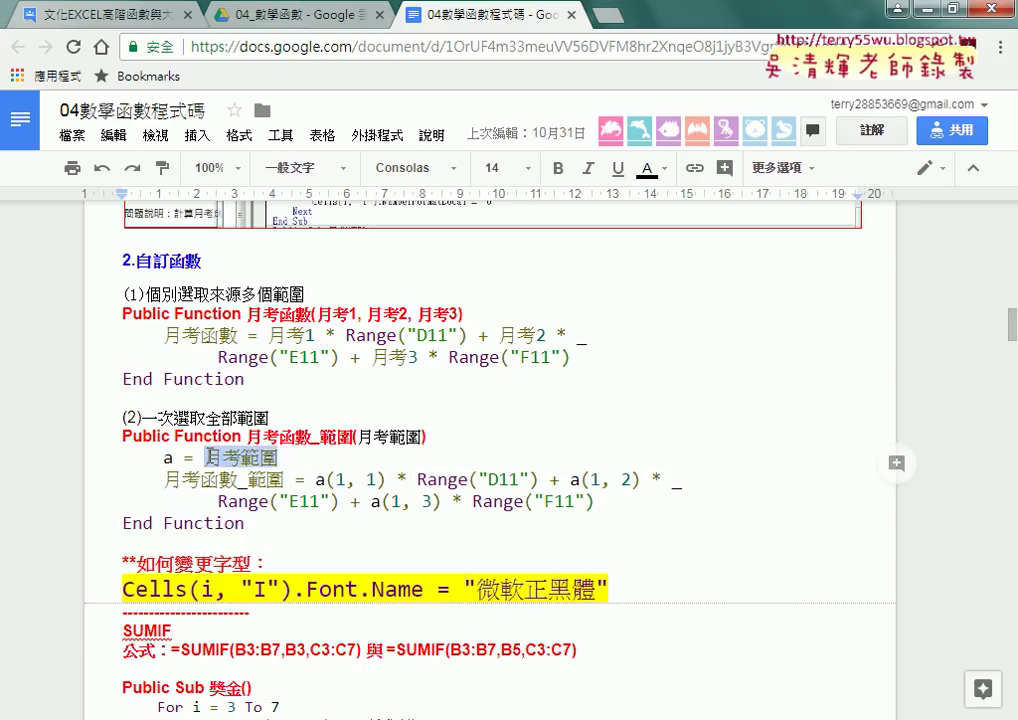